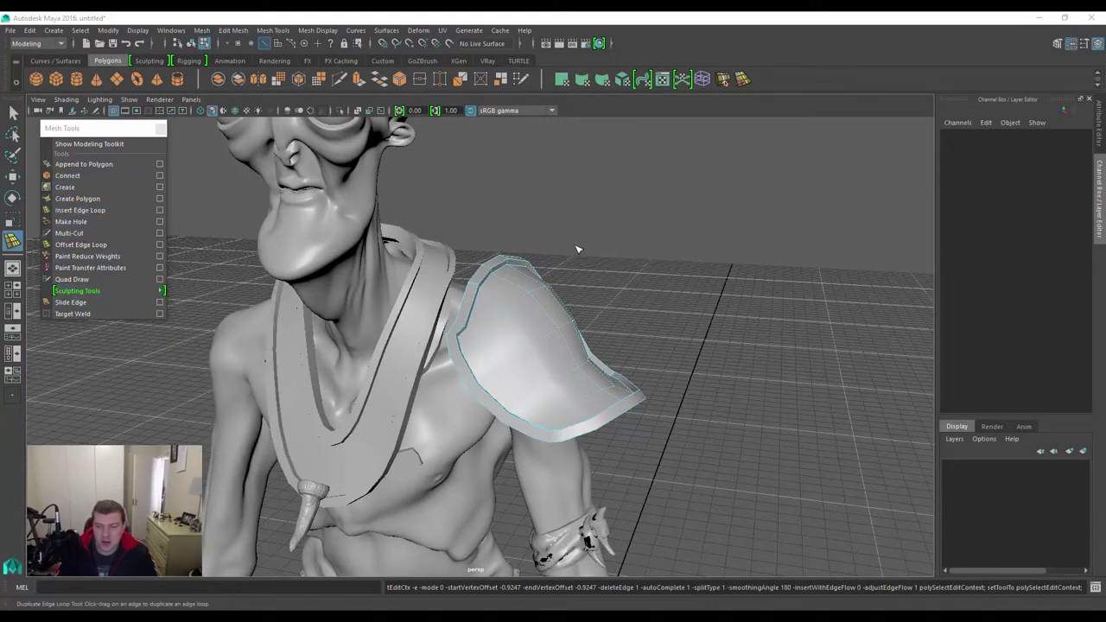
# - Examine the shoulder pad's low-poly shape and raised rim from several angles
pyautogui.keyDown('alt'); pyautogui.moveTo(578, 250); pyautogui.dragTo(443, 255); pyautogui.keyUp('alt')
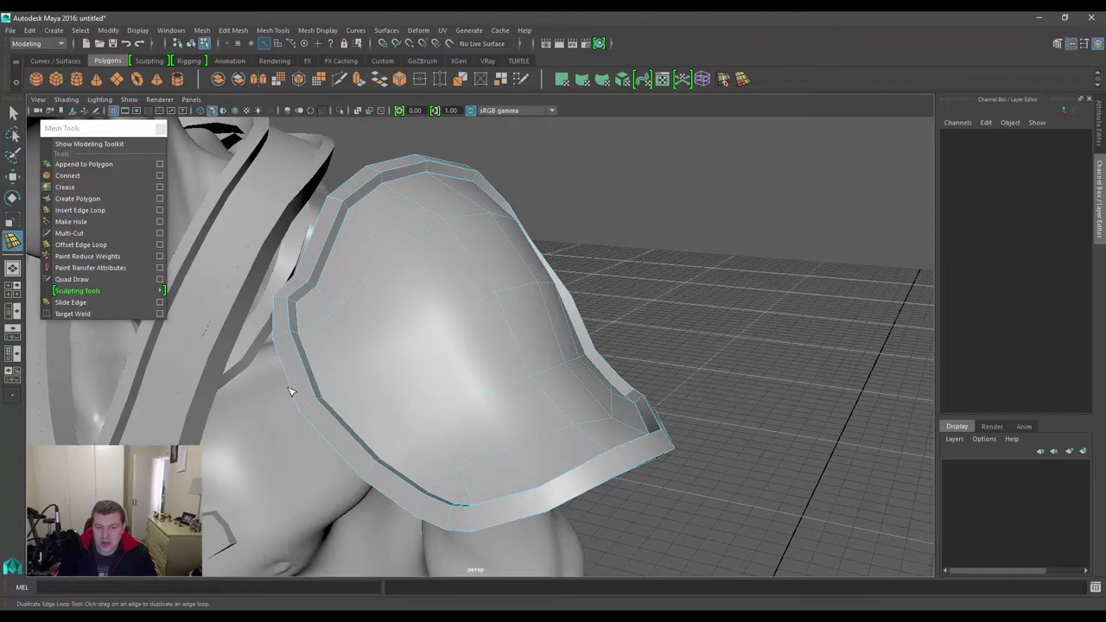
pyautogui.keyDown('alt'); pyautogui.moveTo(519, 523); pyautogui.dragTo(482, 350); pyautogui.keyUp('alt')
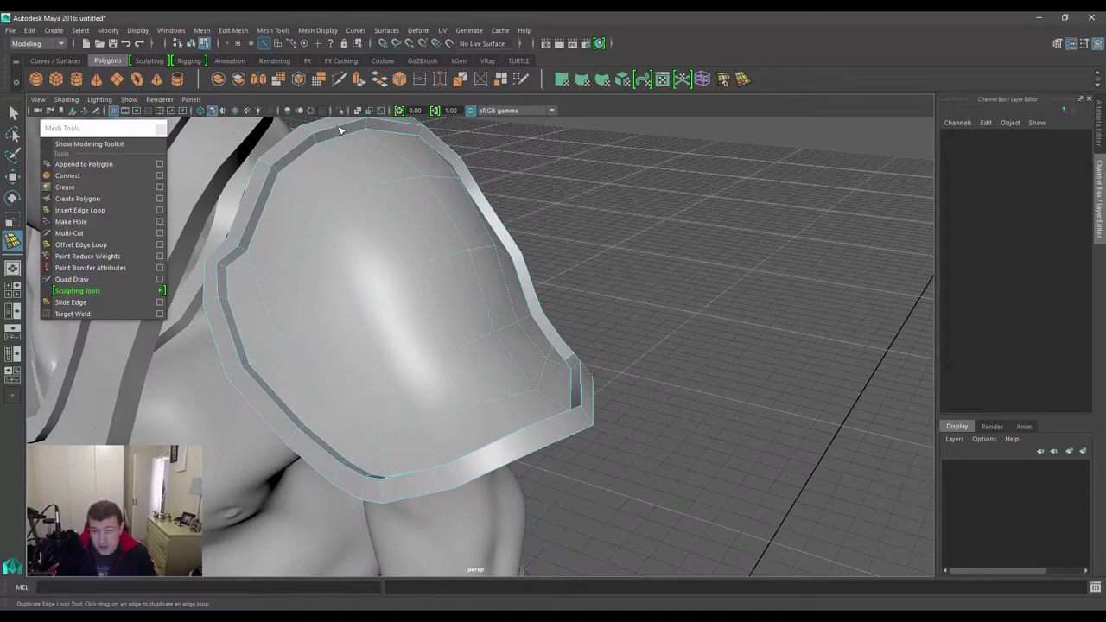
pyautogui.keyDown('alt'); pyautogui.moveTo(416, 155); pyautogui.dragTo(405, 185); pyautogui.keyUp('alt')
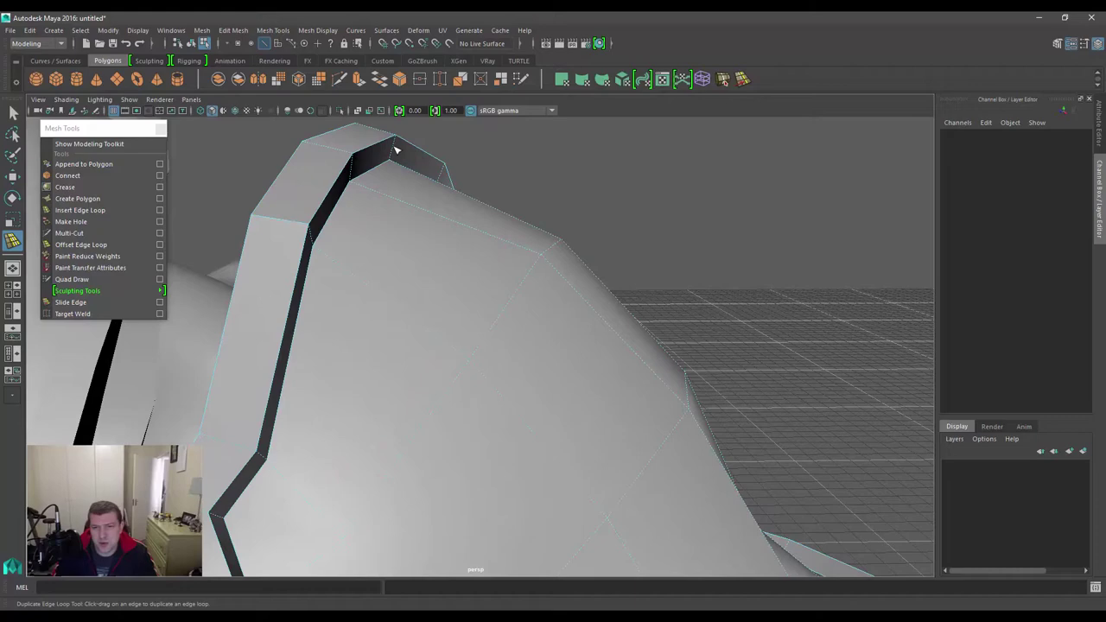
pyautogui.scroll(-3, 460, 247)
pyautogui.keyDown('alt'); pyautogui.moveTo(460, 247); pyautogui.dragTo(402, 297); pyautogui.keyUp('alt')
pyautogui.scroll(-4, 393, 290)
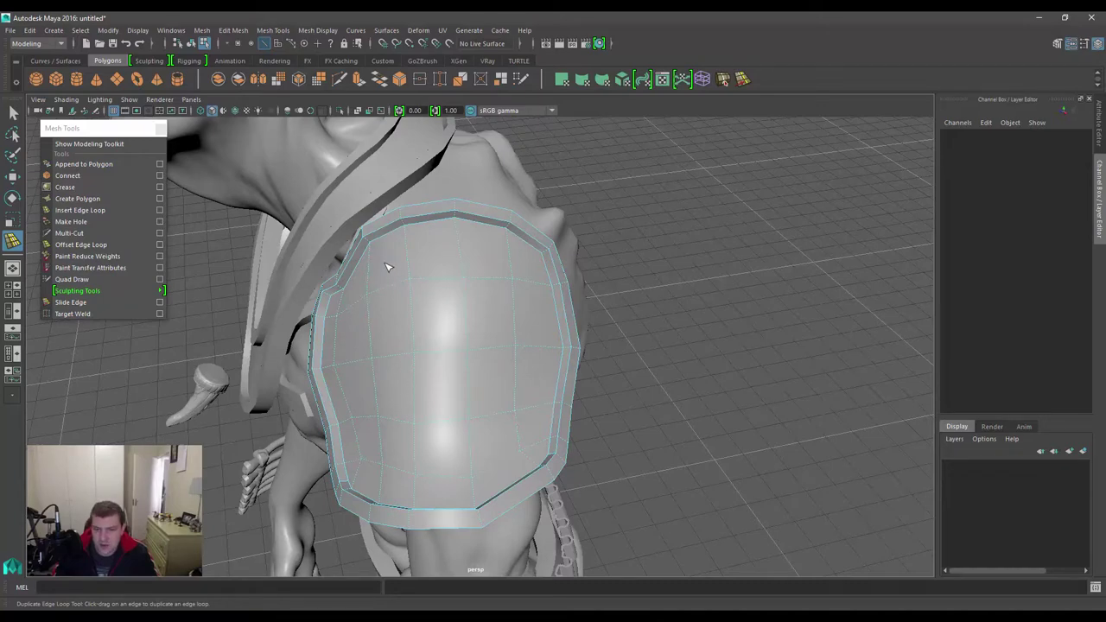
pyautogui.keyDown('alt'); pyautogui.moveTo(388, 267); pyautogui.dragTo(467, 239); pyautogui.keyUp('alt')
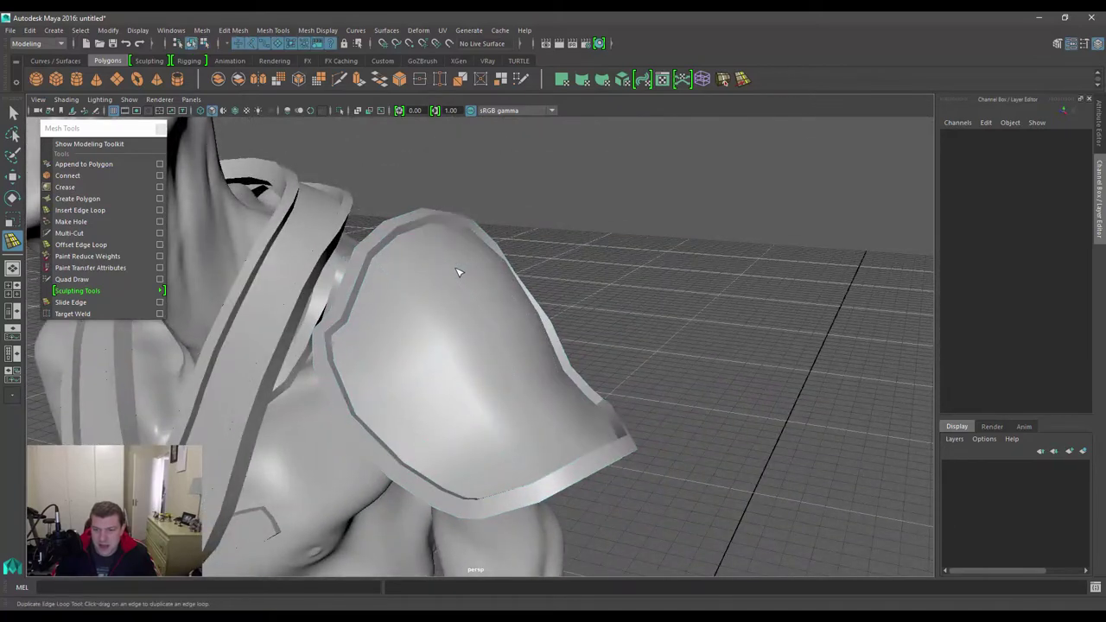
# - Select the shoulder pad mesh and turn on its smooth preview
pyautogui.click(462, 274)
pyautogui.keyDown('alt'); pyautogui.moveTo(445, 240); pyautogui.dragTo(391, 251); pyautogui.keyUp('alt')
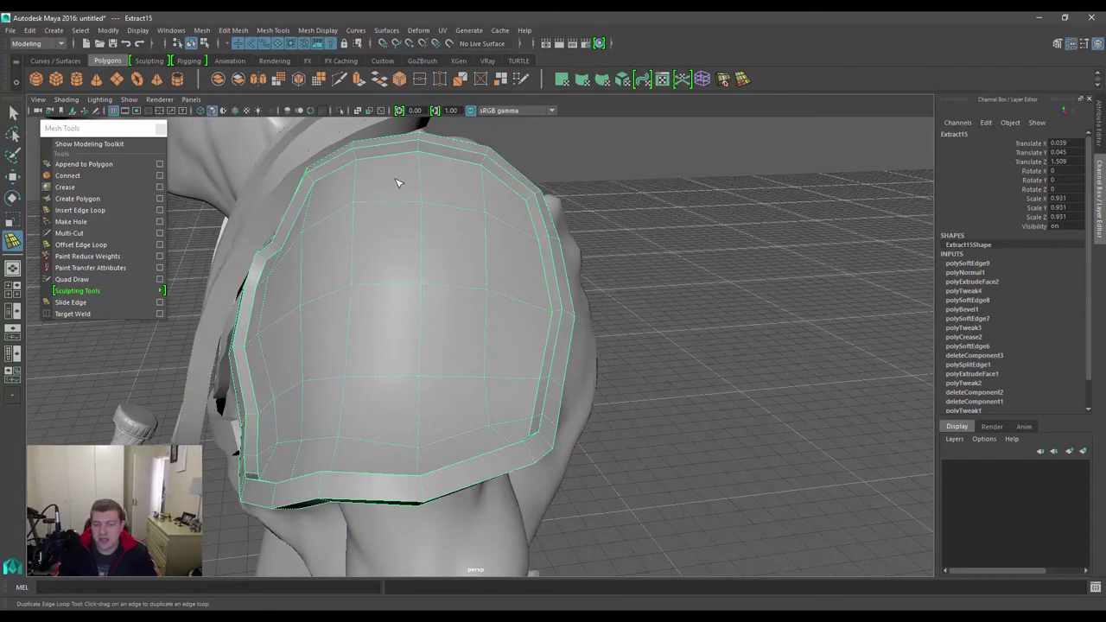
pyautogui.keyDown('alt'); pyautogui.moveTo(371, 272); pyautogui.dragTo(545, 231); pyautogui.keyUp('alt')
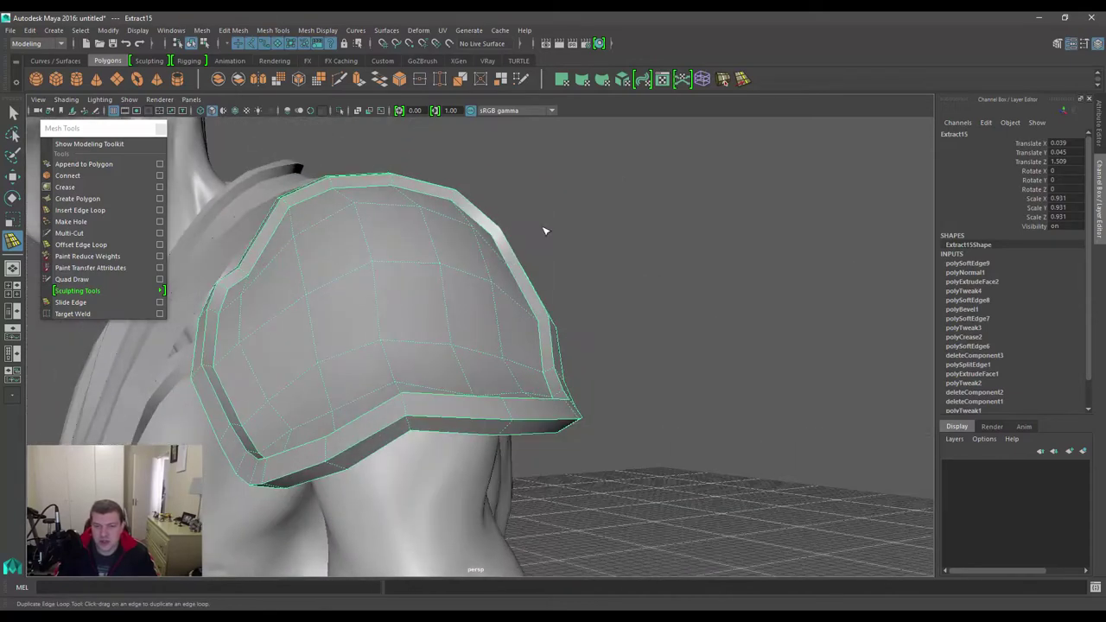
pyautogui.keyDown('alt'); pyautogui.moveTo(471, 356); pyautogui.dragTo(513, 339); pyautogui.keyUp('alt')
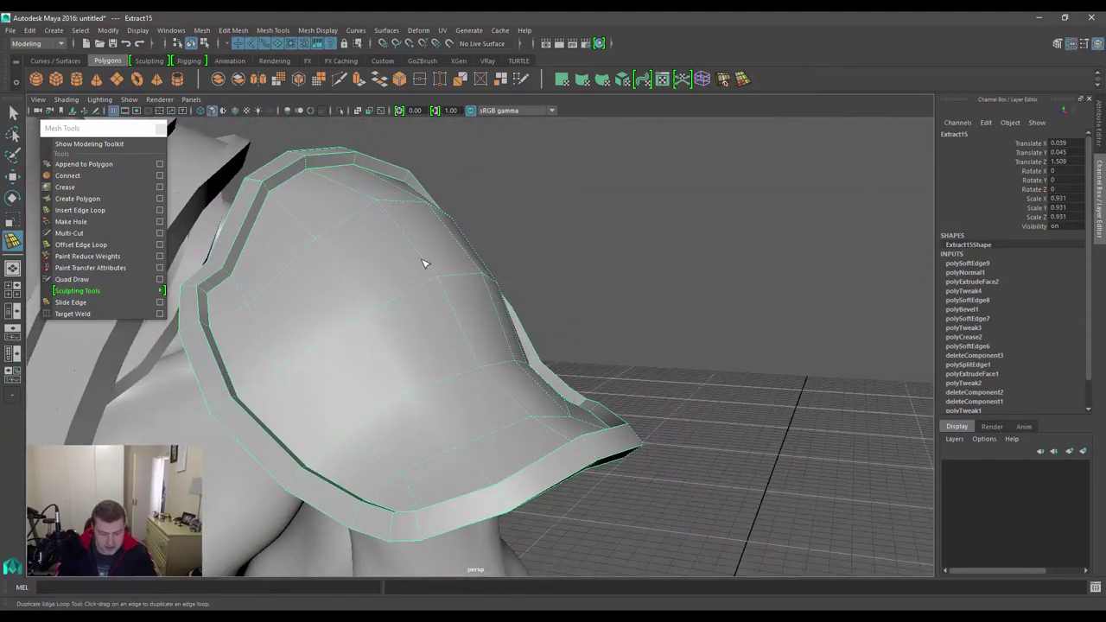
pyautogui.press('3')
# - Select the edge loop running down the middle of the shoulder pad and compare the unsmoothed and smoothed displays
pyautogui.click(415, 264)
pyautogui.keyDown('alt'); pyautogui.moveTo(503, 266); pyautogui.dragTo(286, 298); pyautogui.keyUp('alt')
pyautogui.moveTo(452, 269); pyautogui.dragTo(474, 275)
pyautogui.press('w')
pyautogui.press('1')
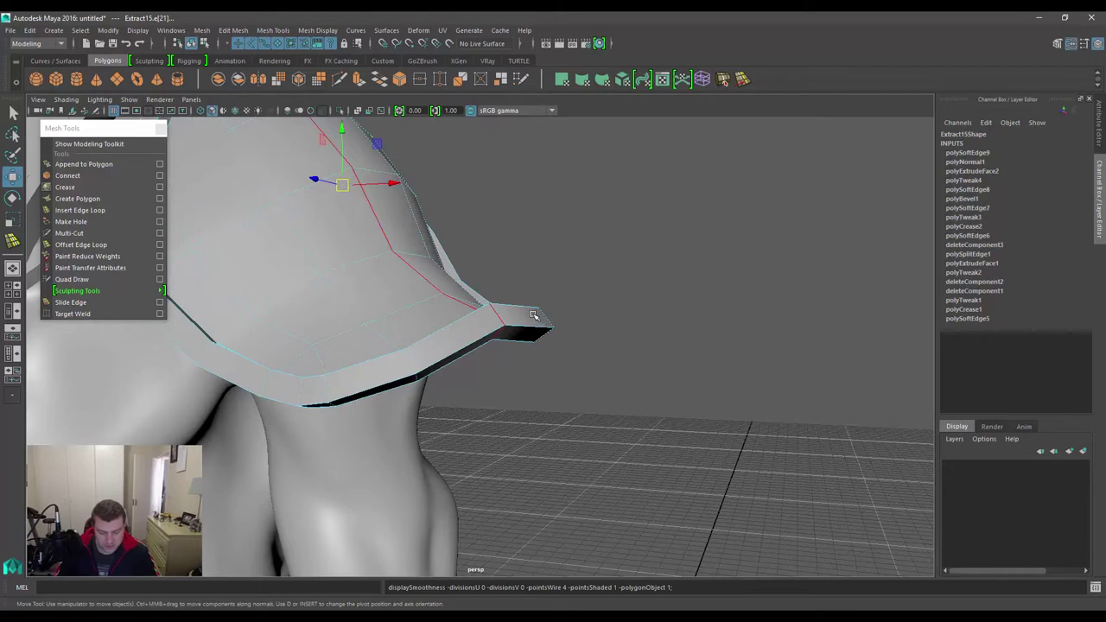
pyautogui.press('3')
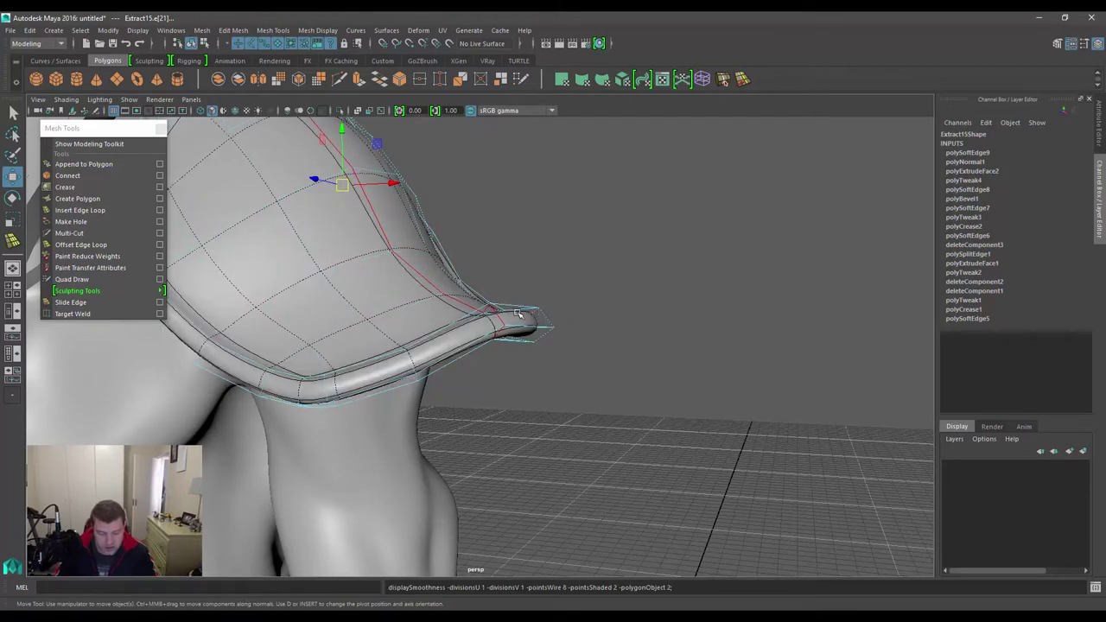
pyautogui.keyDown('alt'); pyautogui.moveTo(556, 294); pyautogui.dragTo(553, 326); pyautogui.keyUp('alt')
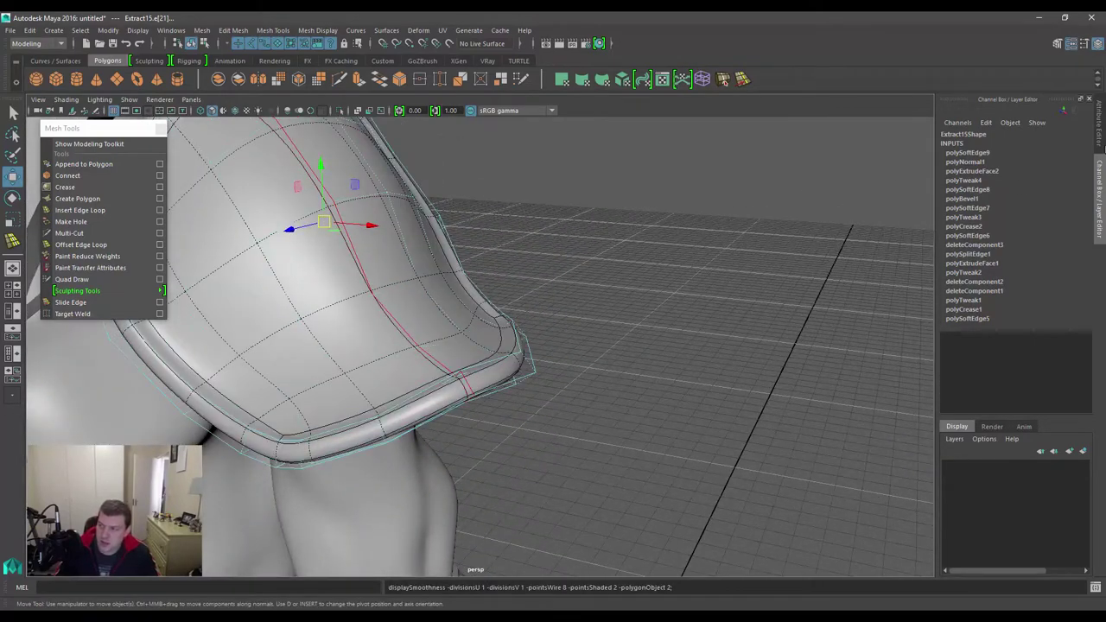
# - Turn on Display Subdivisions in the shoulder pad's Smooth Mesh attributes
pyautogui.click(1101, 119)
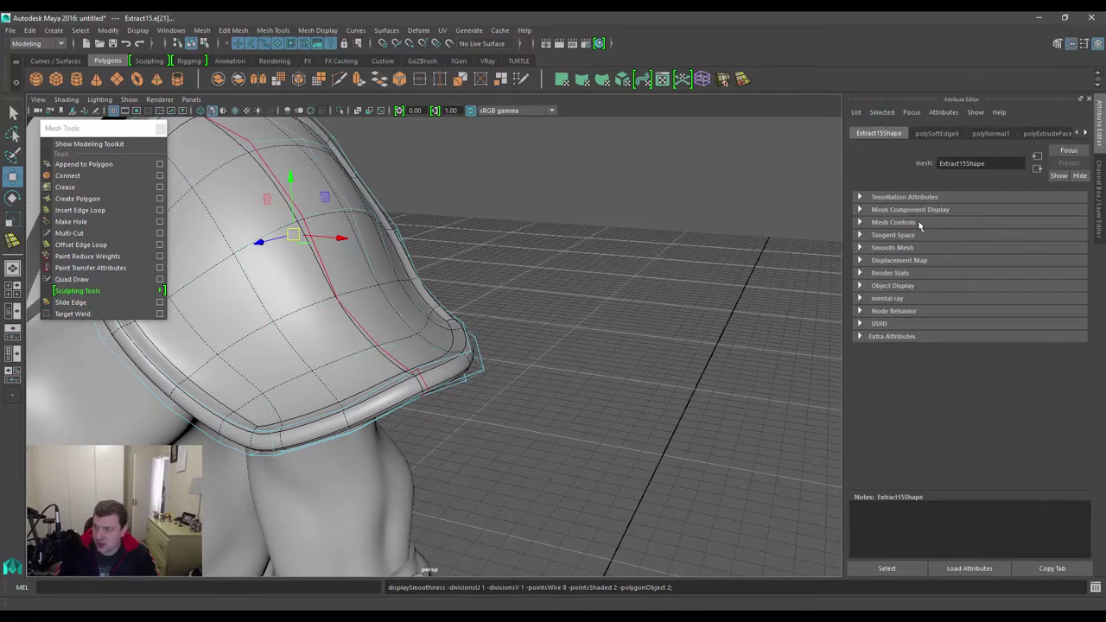
pyautogui.click(875, 248)
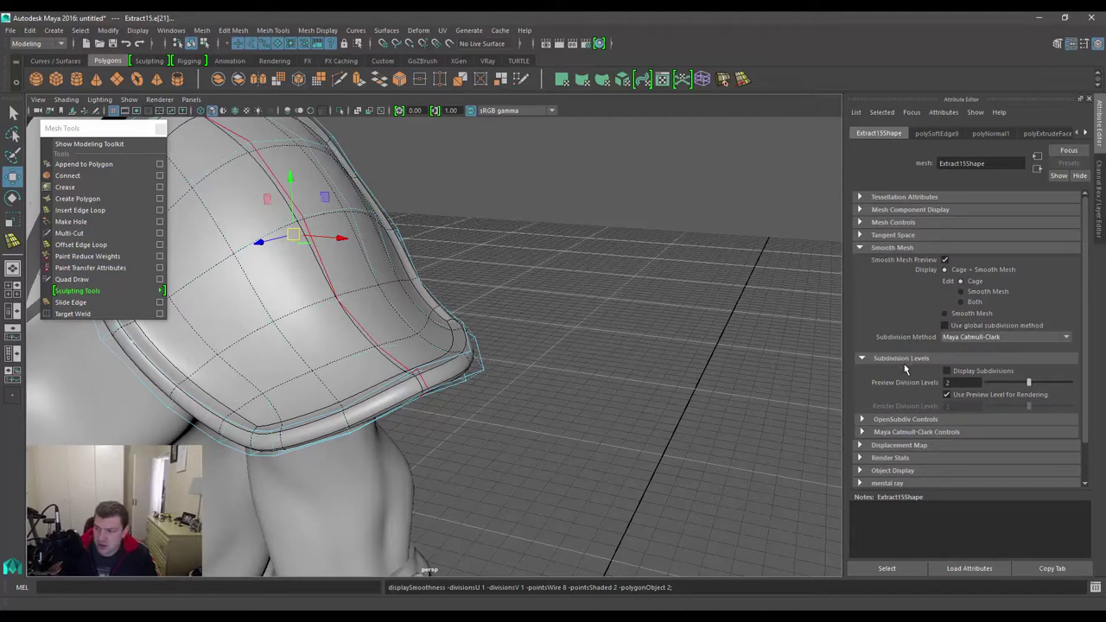
pyautogui.click(948, 371)
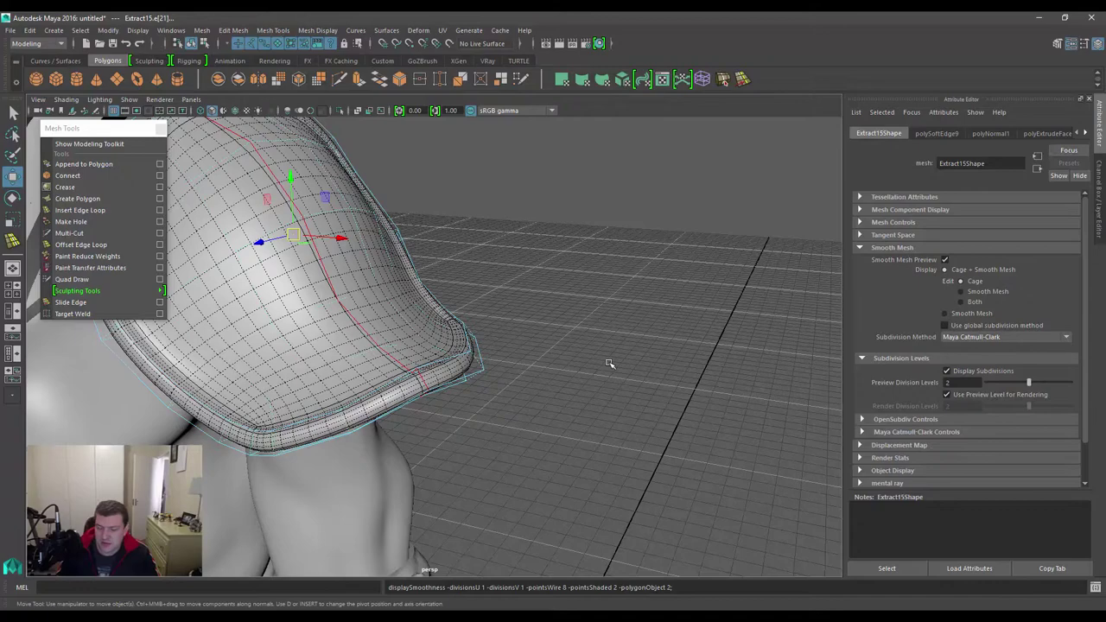
pyautogui.keyDown('alt'); pyautogui.moveTo(399, 268); pyautogui.dragTo(419, 301); pyautogui.keyUp('alt')
pyautogui.keyDown('alt'); pyautogui.moveTo(418, 301); pyautogui.dragTo(546, 329, button='right'); pyautogui.keyUp('alt')
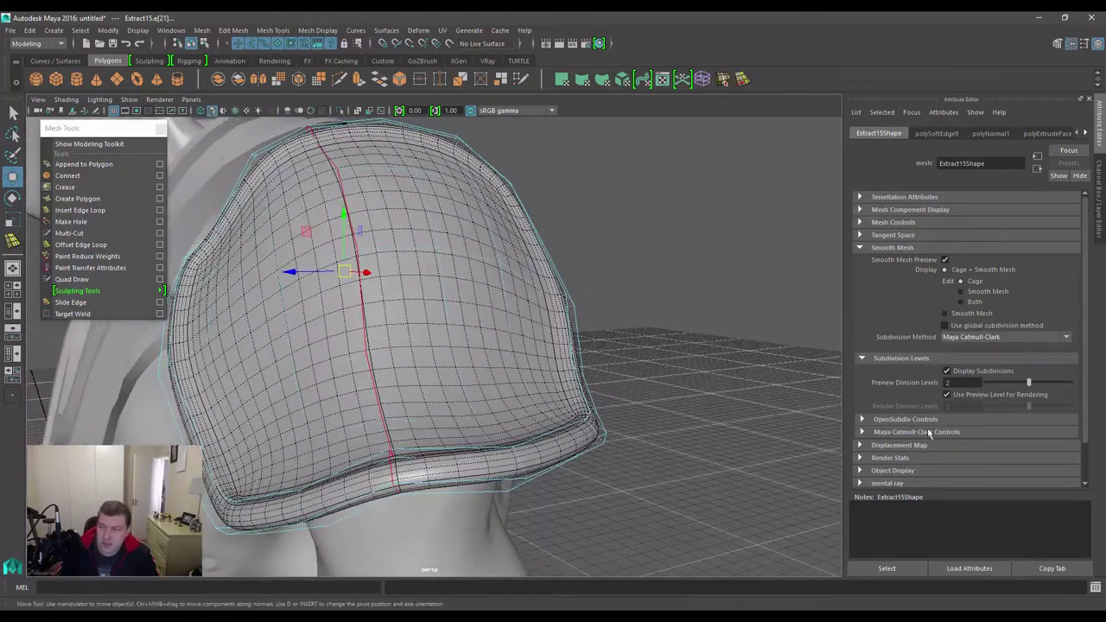
# - Try preview division levels 0 and 1 on the smoothed shoulder pad
pyautogui.moveTo(1025, 382); pyautogui.dragTo(986, 382)
pyautogui.keyDown('alt'); pyautogui.moveTo(455, 298); pyautogui.dragTo(536, 326); pyautogui.keyUp('alt')
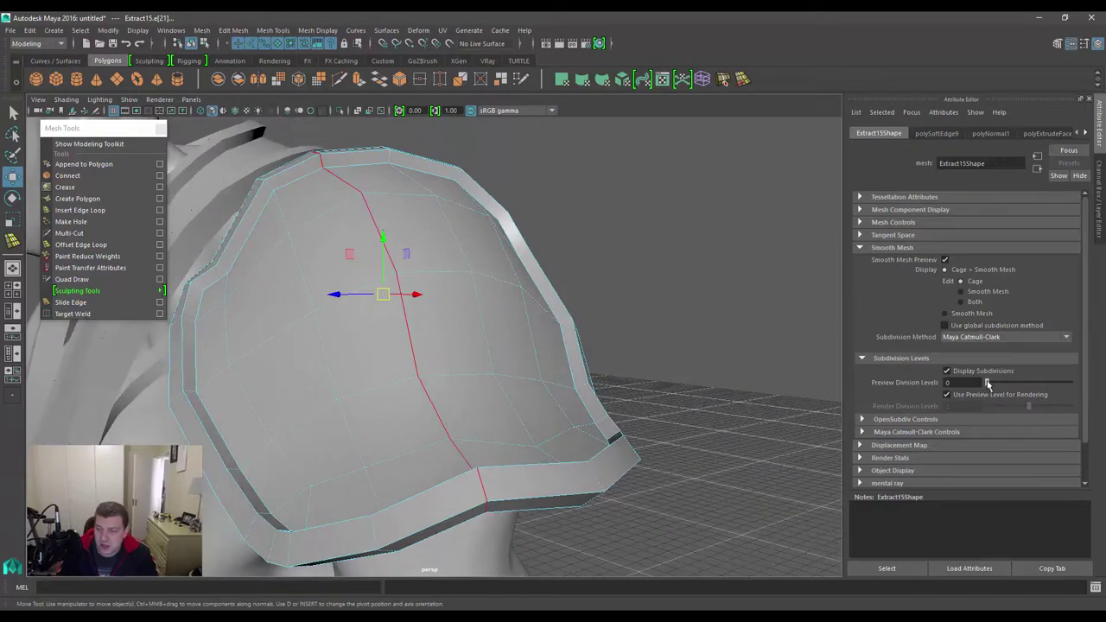
pyautogui.moveTo(988, 383); pyautogui.dragTo(1007, 382)
pyautogui.keyDown('alt'); pyautogui.moveTo(581, 292); pyautogui.dragTo(618, 296); pyautogui.keyUp('alt')
pyautogui.click(202, 31)
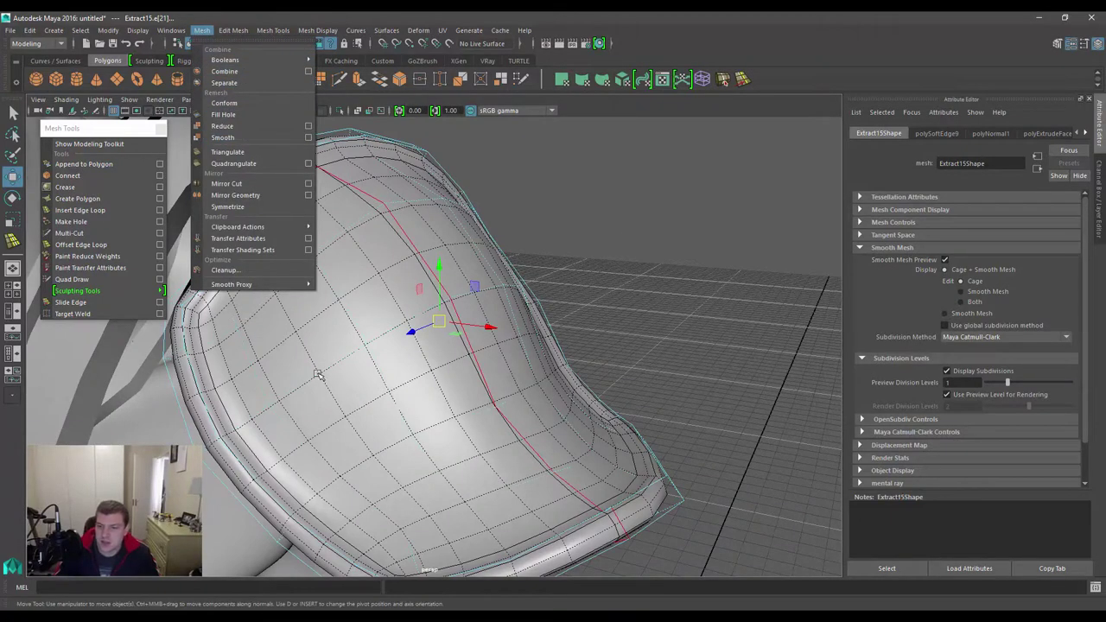
pyautogui.click(512, 355)
# - Set the shoulder pad's preview division level to 2 and inspect the denser smoothed mesh
pyautogui.keyDown('alt'); pyautogui.moveTo(749, 412); pyautogui.dragTo(411, 314, button='right'); pyautogui.keyUp('alt')
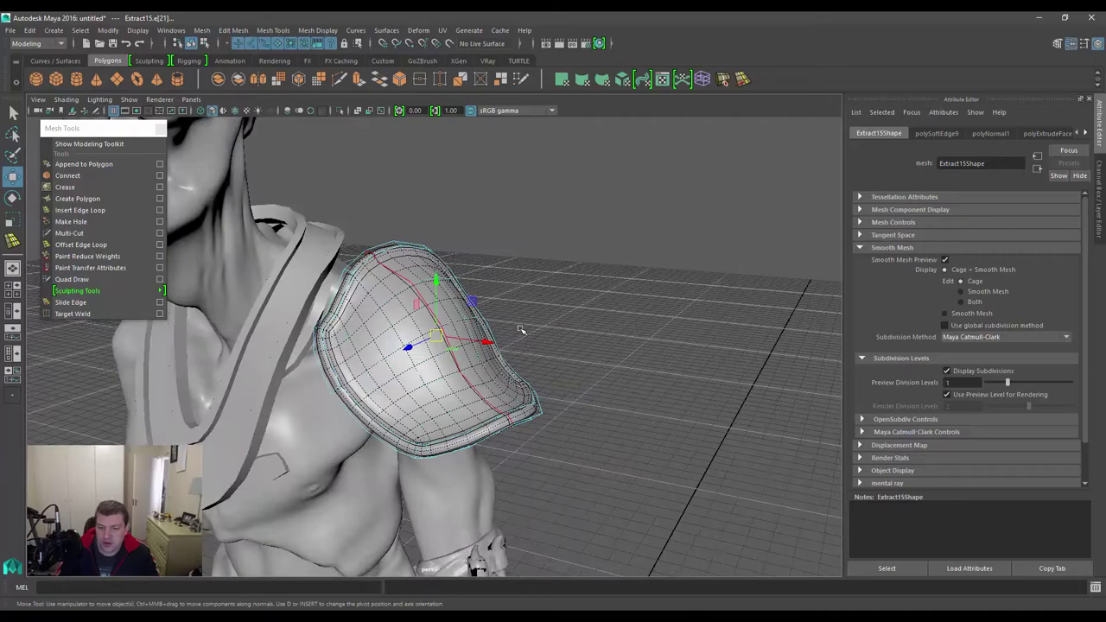
pyautogui.keyDown('alt'); pyautogui.moveTo(521, 329); pyautogui.dragTo(554, 319); pyautogui.keyUp('alt')
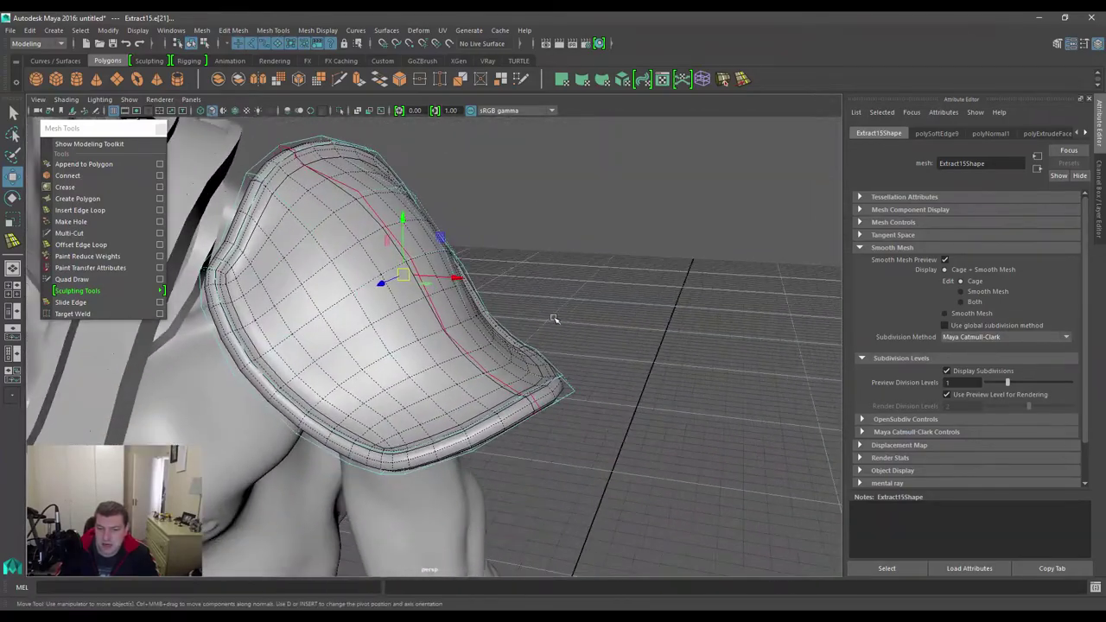
pyautogui.keyDown('alt'); pyautogui.moveTo(536, 273); pyautogui.dragTo(850, 364); pyautogui.keyUp('alt')
pyautogui.moveTo(1008, 381); pyautogui.dragTo(1038, 389)
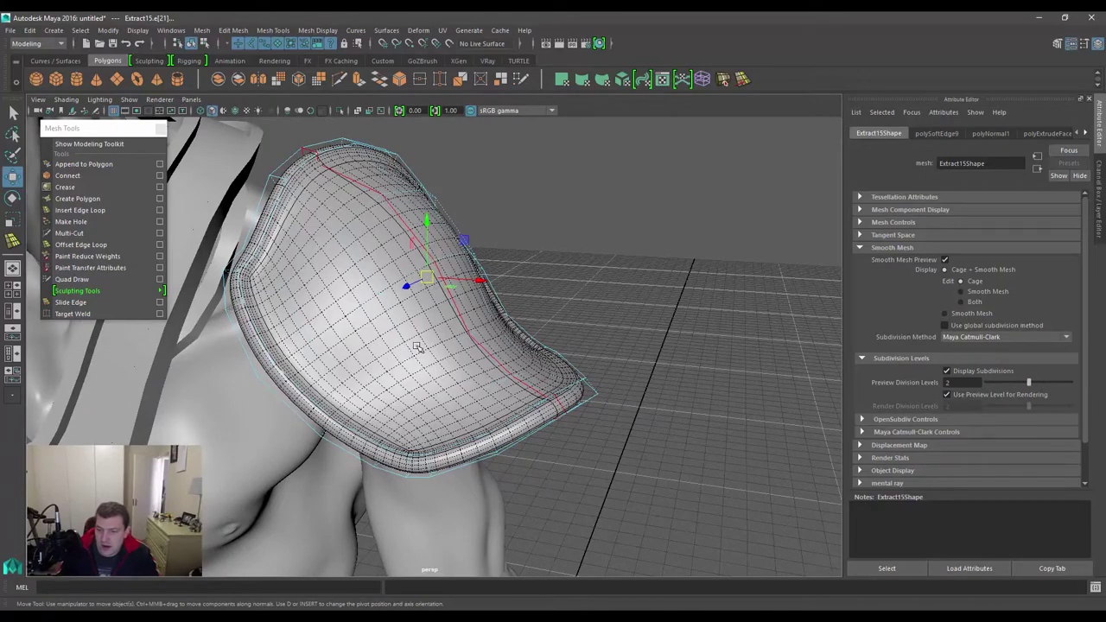
pyautogui.moveTo(609, 295)
pyautogui.keyDown('alt'); pyautogui.mouseDown()
pyautogui.moveTo(484, 277)
pyautogui.moveTo(371, 234)
pyautogui.moveTo(648, 321)
pyautogui.moveTo(331, 248)
pyautogui.moveTo(613, 290)
pyautogui.mouseUp(); pyautogui.keyUp('alt')
pyautogui.keyDown('alt'); pyautogui.moveTo(481, 257); pyautogui.dragTo(554, 216); pyautogui.keyUp('alt')
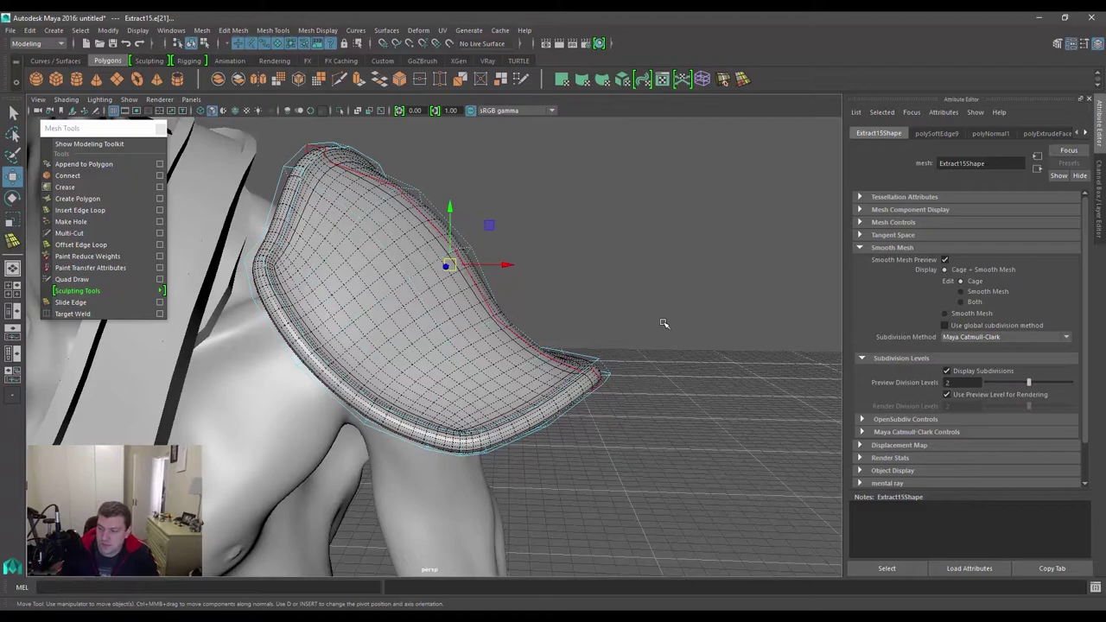
# - Select the edge loop where the pad surface meets the inside of the rim in unsmoothed display, then restore smooth preview
pyautogui.keyDown('alt'); pyautogui.moveTo(664, 323); pyautogui.dragTo(601, 376); pyautogui.keyUp('alt')
pyautogui.keyDown('alt'); pyautogui.moveTo(260, 242); pyautogui.dragTo(372, 307, button='middle'); pyautogui.keyUp('alt')
pyautogui.keyDown('alt'); pyautogui.moveTo(371, 307); pyautogui.dragTo(471, 389, button='right'); pyautogui.keyUp('alt')
pyautogui.keyDown('alt'); pyautogui.moveTo(330, 139); pyautogui.dragTo(350, 227, button='middle'); pyautogui.keyUp('alt')
pyautogui.keyDown('alt'); pyautogui.moveTo(350, 227); pyautogui.dragTo(377, 240); pyautogui.keyUp('alt')
pyautogui.press('1')
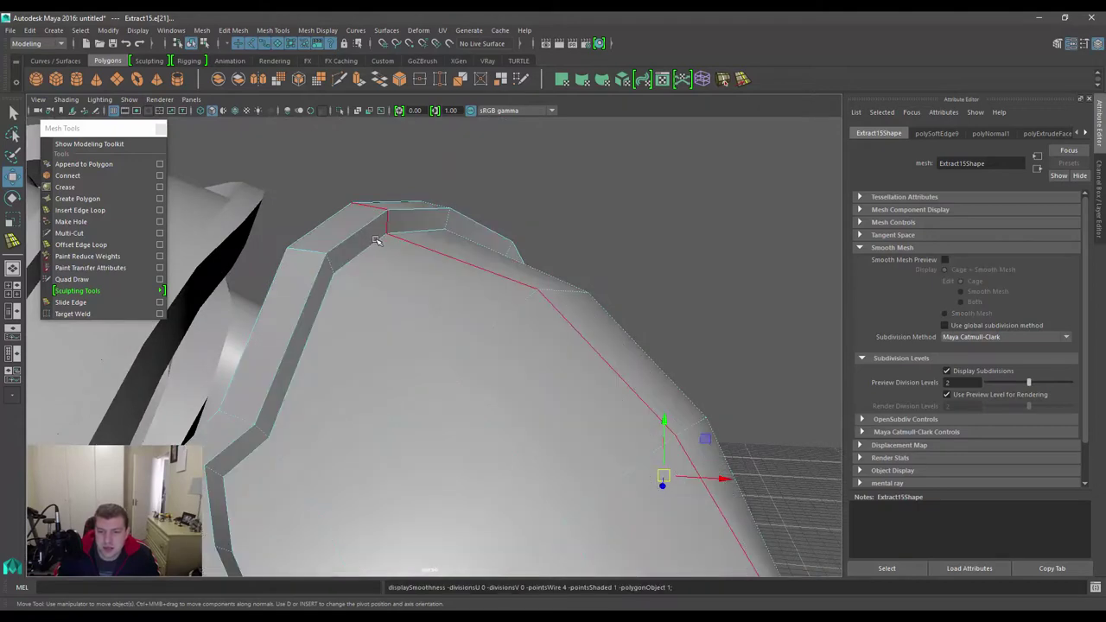
pyautogui.doubleClick(370, 245)
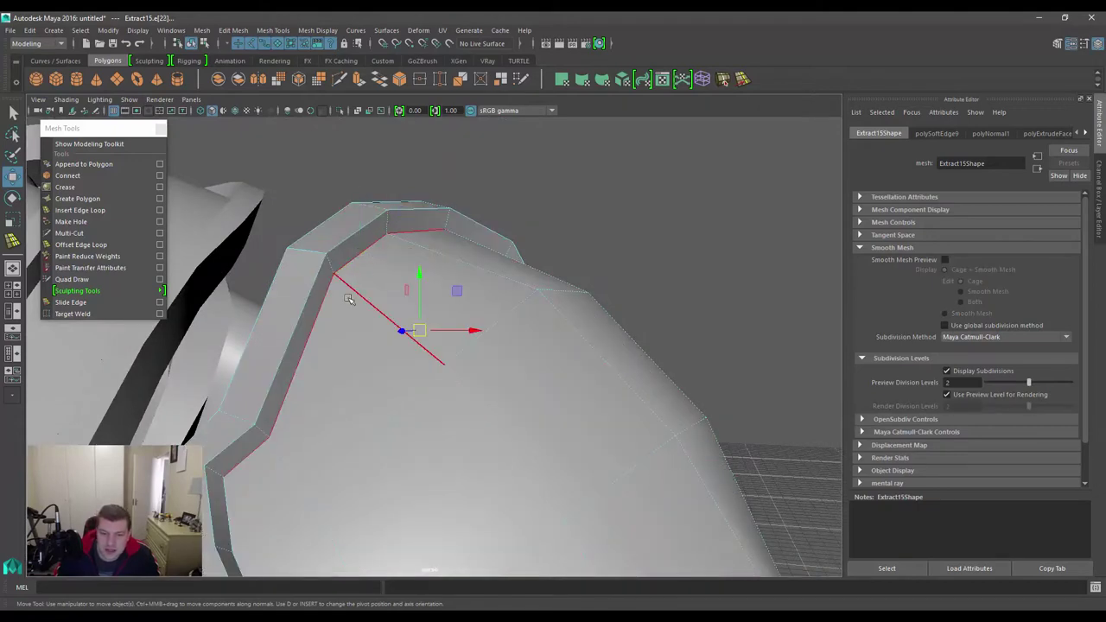
pyautogui.keyDown('alt'); pyautogui.moveTo(408, 317); pyautogui.dragTo(275, 333); pyautogui.keyUp('alt')
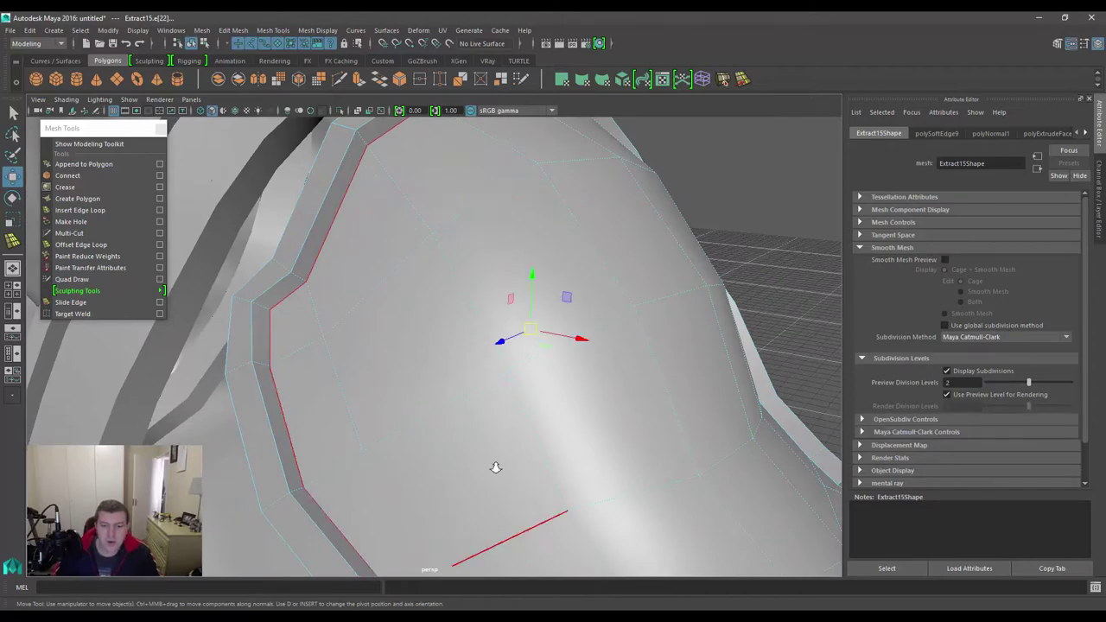
pyautogui.keyDown('alt'); pyautogui.moveTo(493, 469); pyautogui.dragTo(372, 234); pyautogui.keyUp('alt')
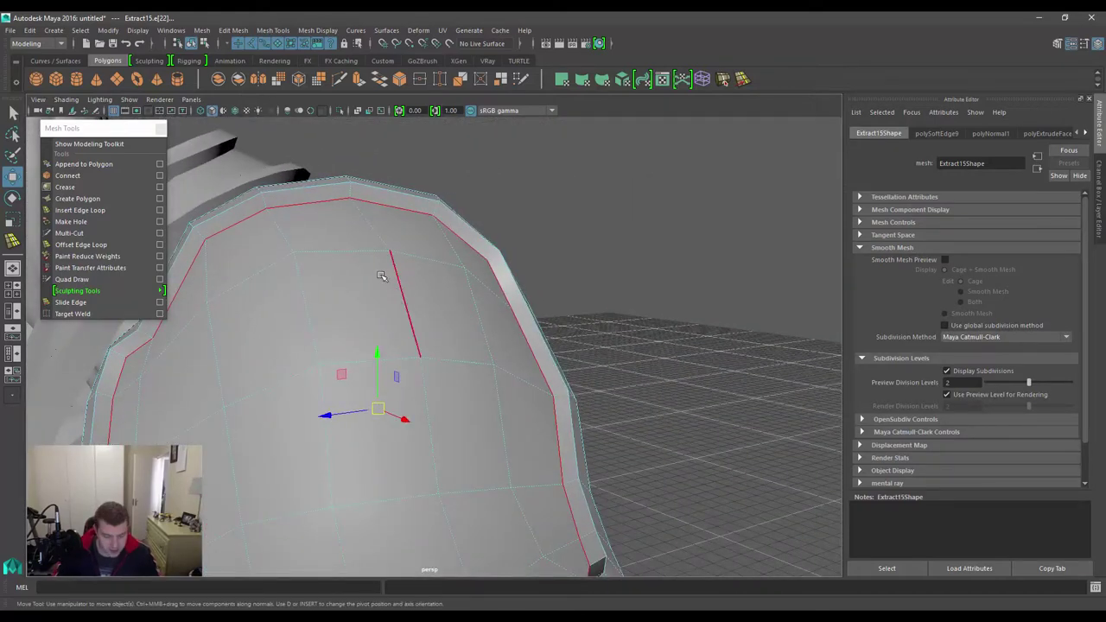
pyautogui.press('3')
pyautogui.keyDown('alt'); pyautogui.moveTo(380, 272); pyautogui.dragTo(329, 210); pyautogui.keyUp('alt')
pyautogui.moveTo(505, 169)
pyautogui.keyDown('alt'); pyautogui.mouseDown()
pyautogui.moveTo(458, 174)
pyautogui.moveTo(506, 178)
pyautogui.mouseUp(); pyautogui.keyUp('alt')
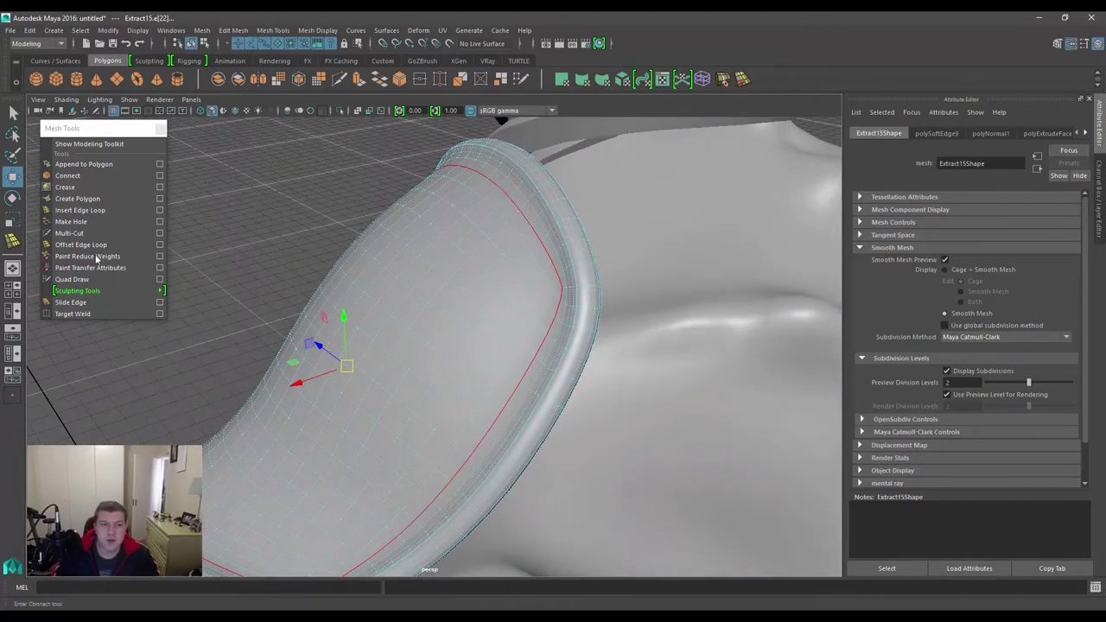
# - Crease the selected inner rim edge loop with the Crease tool to sharpen the transition into the rim
pyautogui.moveTo(90, 130); pyautogui.dragTo(102, 130)
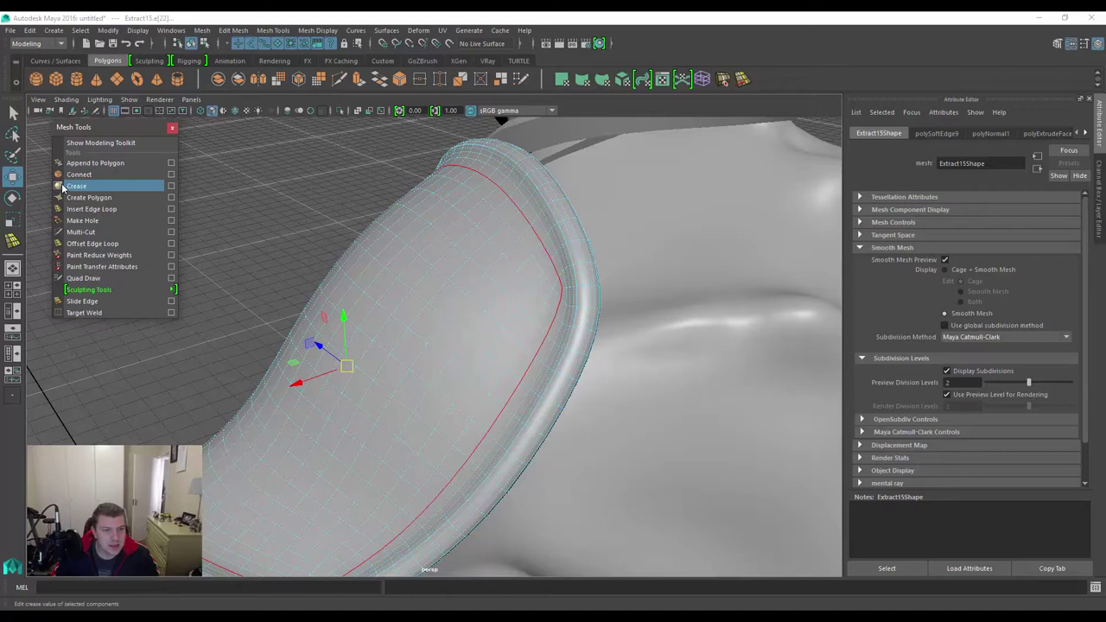
pyautogui.click(268, 31)
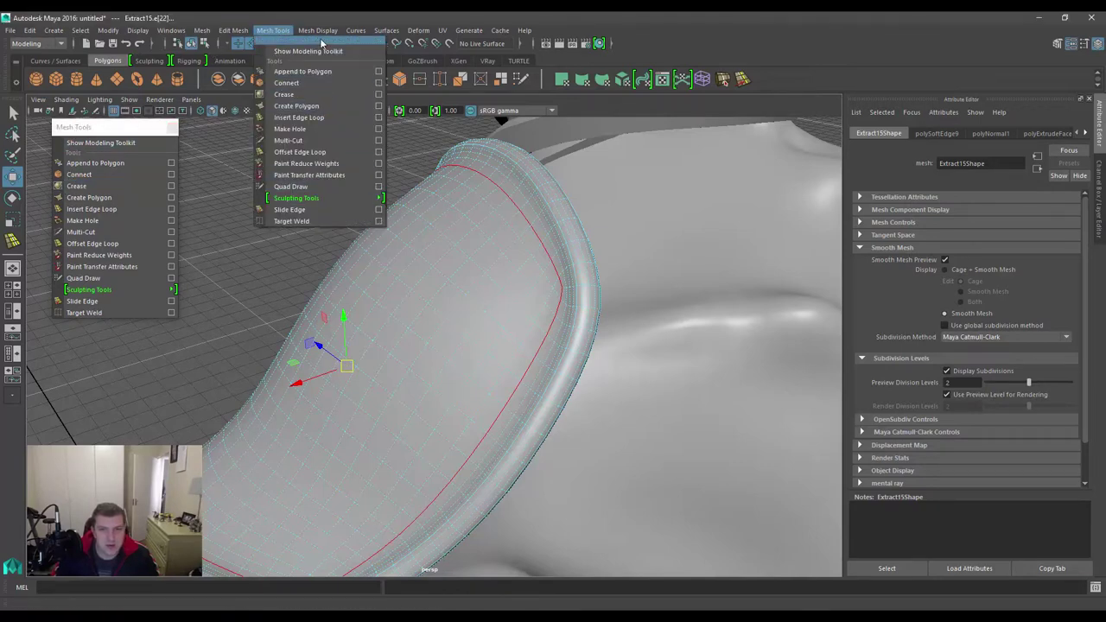
pyautogui.click(286, 95)
pyautogui.keyDown('alt'); pyautogui.moveTo(305, 170); pyautogui.dragTo(338, 258); pyautogui.keyUp('alt')
pyautogui.keyDown('alt'); pyautogui.moveTo(338, 238); pyautogui.dragTo(397, 313, button='middle'); pyautogui.keyUp('alt')
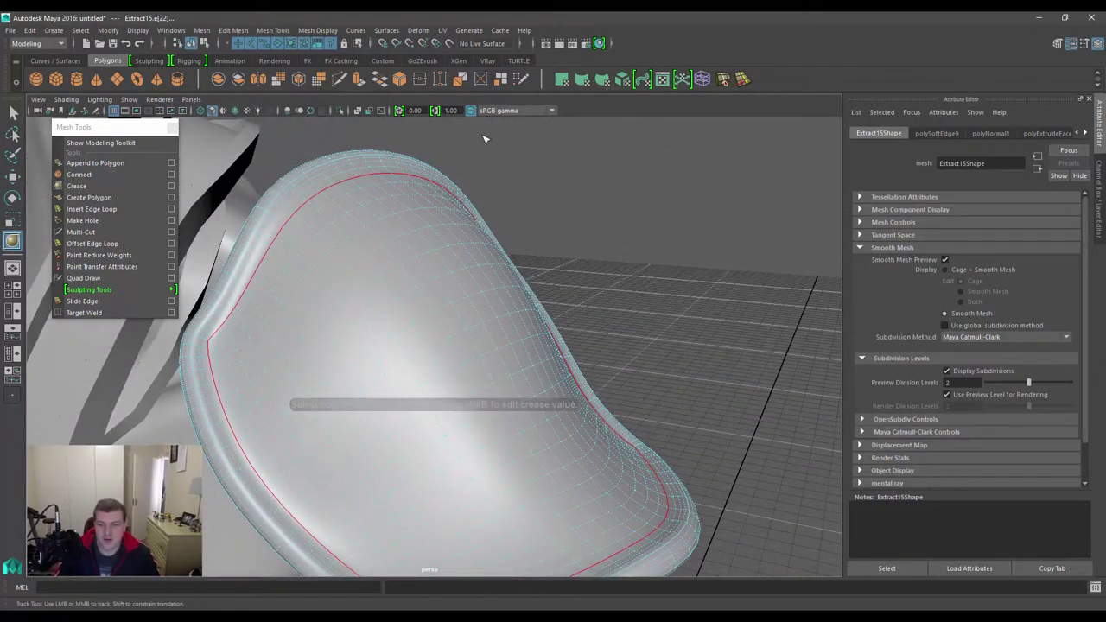
pyautogui.moveTo(499, 148); pyautogui.dragTo(537, 149, button='middle')
pyautogui.keyDown('alt'); pyautogui.moveTo(587, 168); pyautogui.dragTo(402, 227); pyautogui.keyUp('alt')
pyautogui.moveTo(377, 216); pyautogui.dragTo(493, 205, button='middle')
# - Compare the creased rim transition in unsmoothed and smoothed displays from several angles
pyautogui.keyDown('alt'); pyautogui.moveTo(494, 202); pyautogui.dragTo(439, 198); pyautogui.keyUp('alt')
pyautogui.press('1')
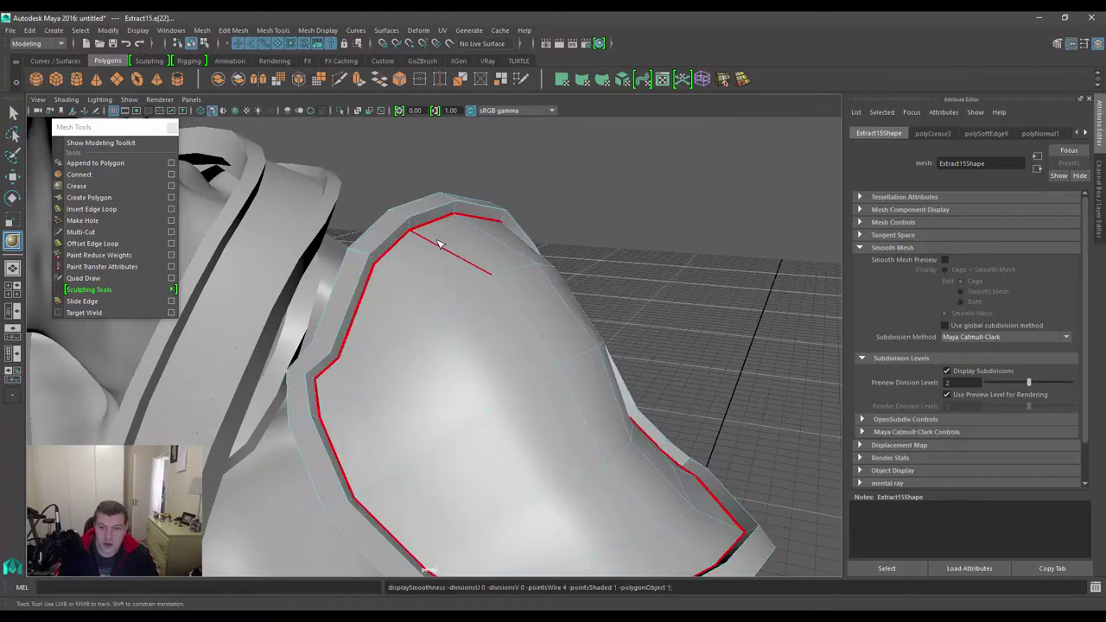
pyautogui.moveTo(440, 240)
pyautogui.keyDown('alt'); pyautogui.mouseDown()
pyautogui.moveTo(434, 230)
pyautogui.moveTo(444, 242)
pyautogui.moveTo(471, 236)
pyautogui.moveTo(482, 202)
pyautogui.moveTo(424, 252)
pyautogui.moveTo(452, 245)
pyautogui.mouseUp(); pyautogui.keyUp('alt')
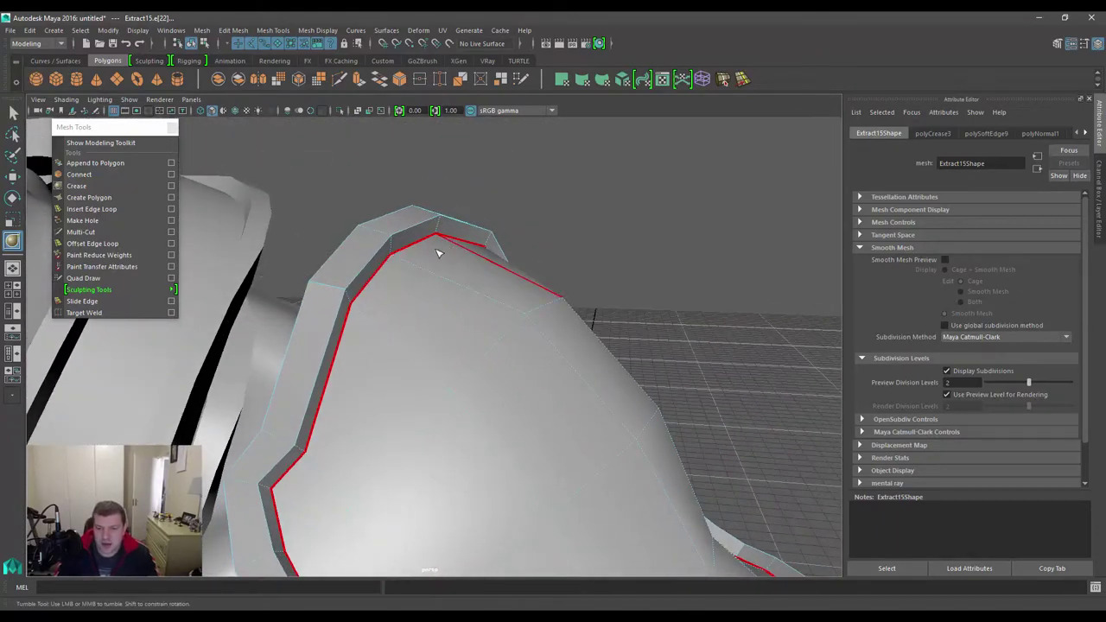
pyautogui.press('3')
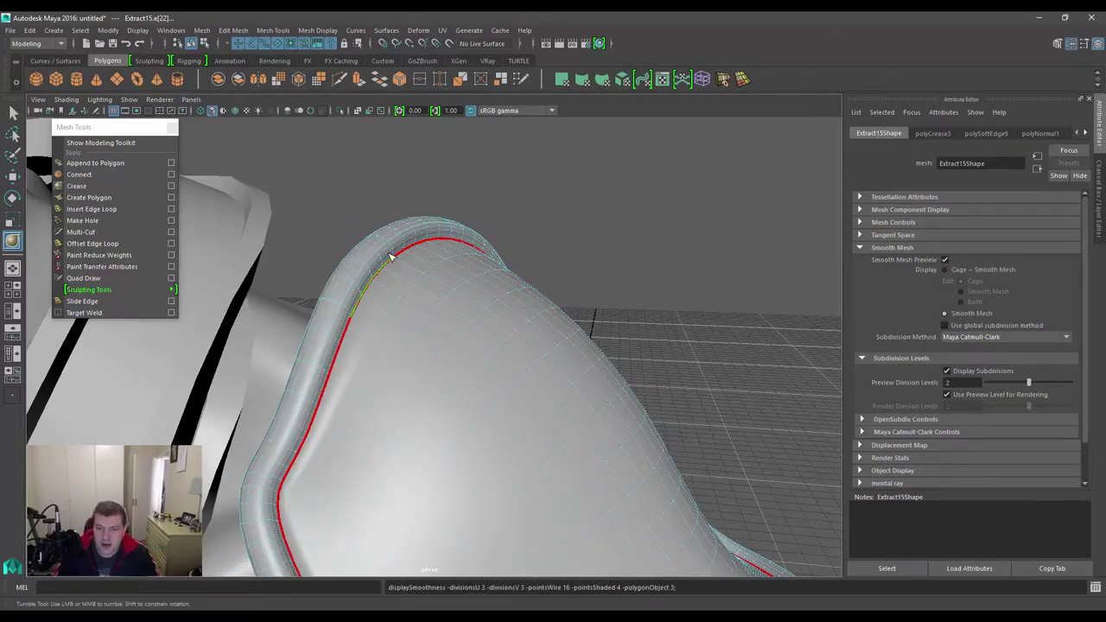
pyautogui.keyDown('alt'); pyautogui.moveTo(547, 217); pyautogui.dragTo(329, 342); pyautogui.keyUp('alt')
pyautogui.keyDown('alt'); pyautogui.moveTo(244, 406); pyautogui.dragTo(294, 348); pyautogui.keyUp('alt')
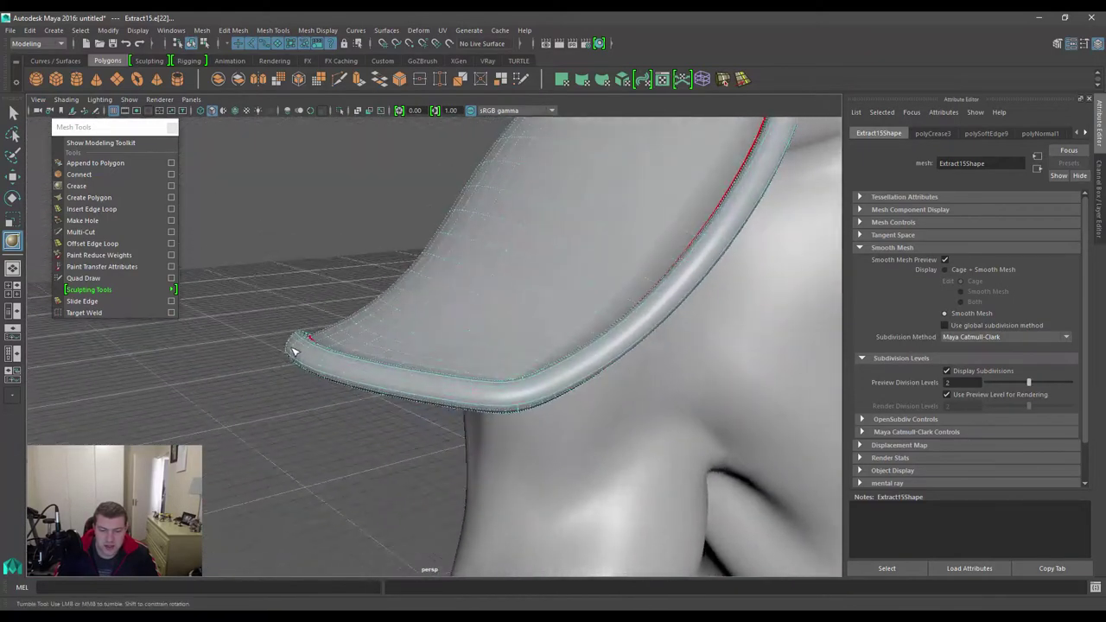
# - Select the edge loop along the raised front lip of the shoulder pad's rim in unsmoothed display
pyautogui.keyDown('alt'); pyautogui.moveTo(294, 349); pyautogui.dragTo(244, 348, button='right'); pyautogui.keyUp('alt')
pyautogui.press('1')
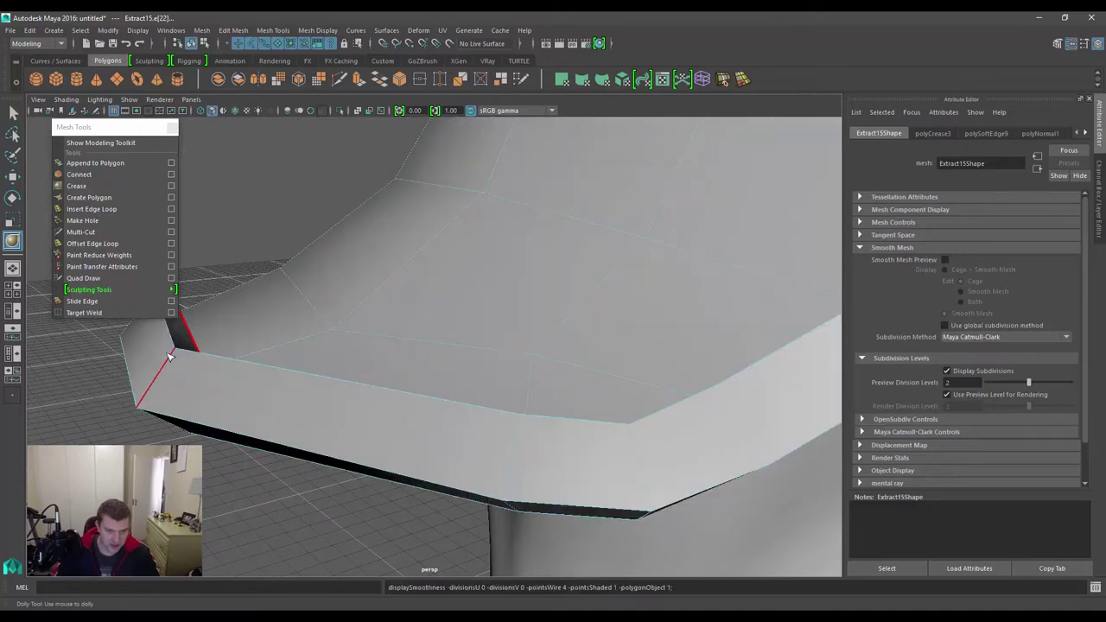
pyautogui.keyDown('alt'); pyautogui.moveTo(210, 324); pyautogui.dragTo(237, 358); pyautogui.keyUp('alt')
pyautogui.press('w')
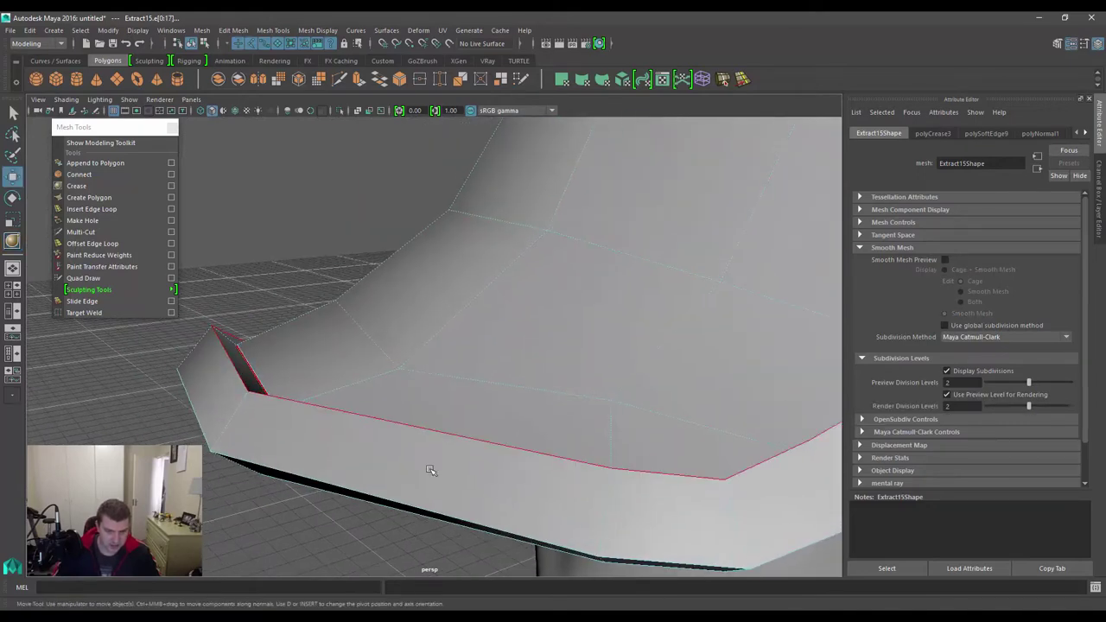
pyautogui.keyDown('alt'); pyautogui.moveTo(430, 470); pyautogui.dragTo(329, 372); pyautogui.keyUp('alt')
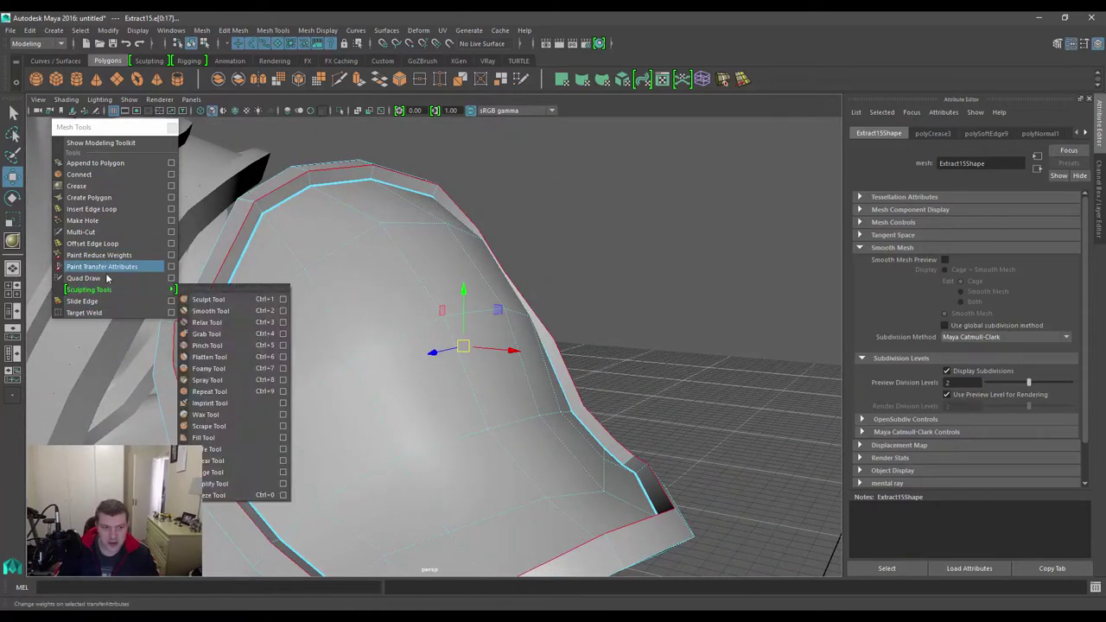
# - Crease the selected rim lip loop with the Crease tool, then readjust it in smooth preview to a crease value of about 3.3
pyautogui.keyDown('shift'); pyautogui.rightClick(530, 166); pyautogui.keyUp('shift')
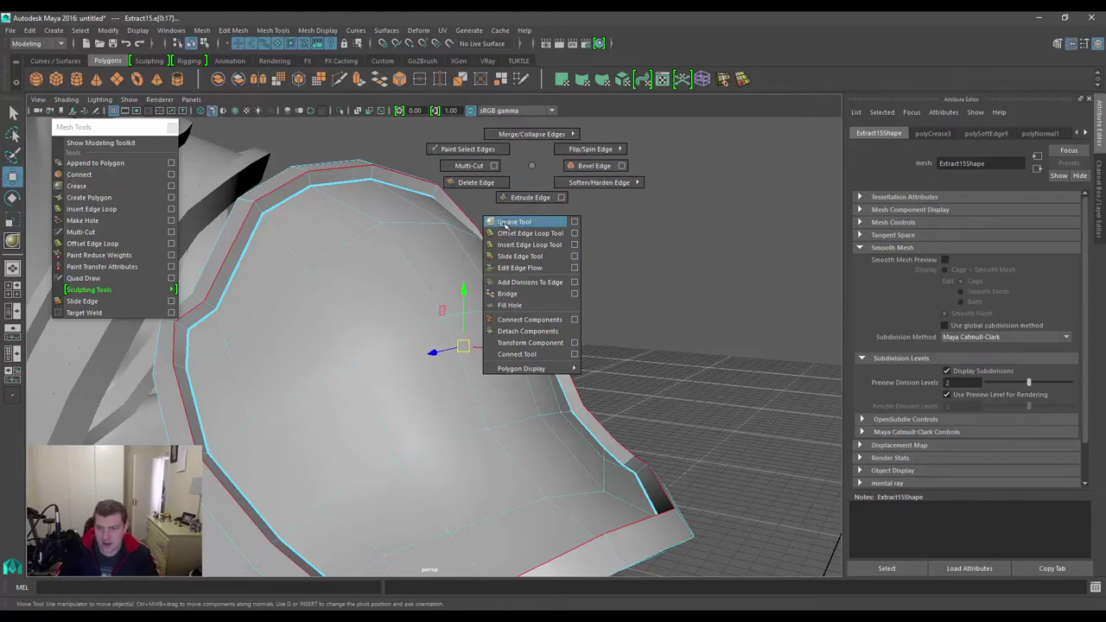
pyautogui.keyDown('shift'); pyautogui.moveTo(516, 224); pyautogui.dragTo(516, 222, button='right'); pyautogui.keyUp('shift')
pyautogui.keyDown('alt'); pyautogui.moveTo(380, 186); pyautogui.dragTo(437, 235, button='middle'); pyautogui.keyUp('alt')
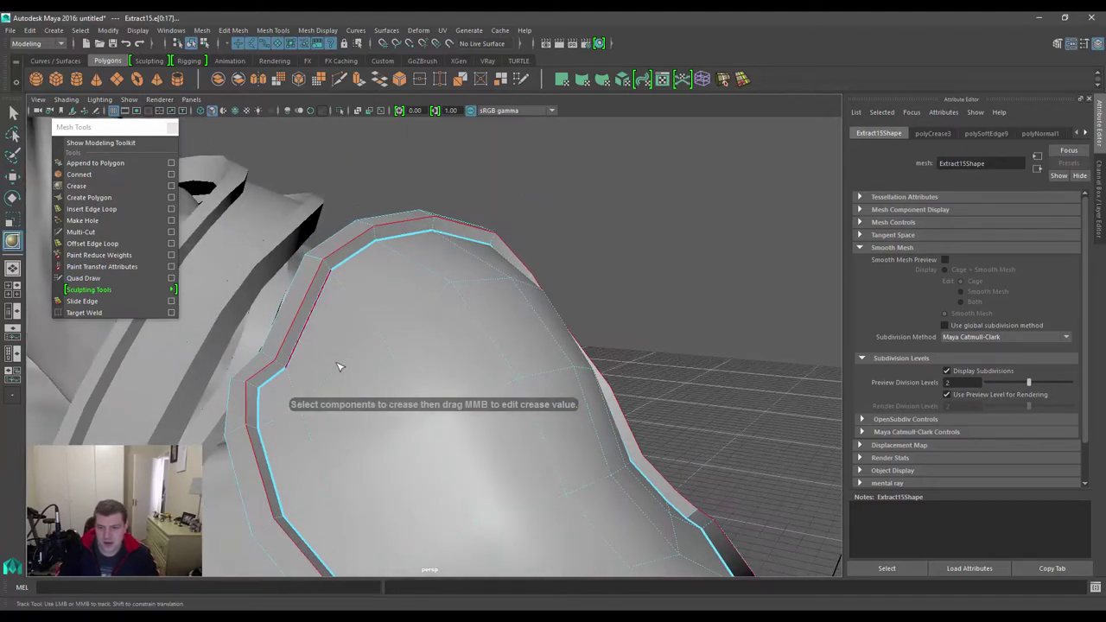
pyautogui.moveTo(489, 141); pyautogui.dragTo(511, 154, button='middle')
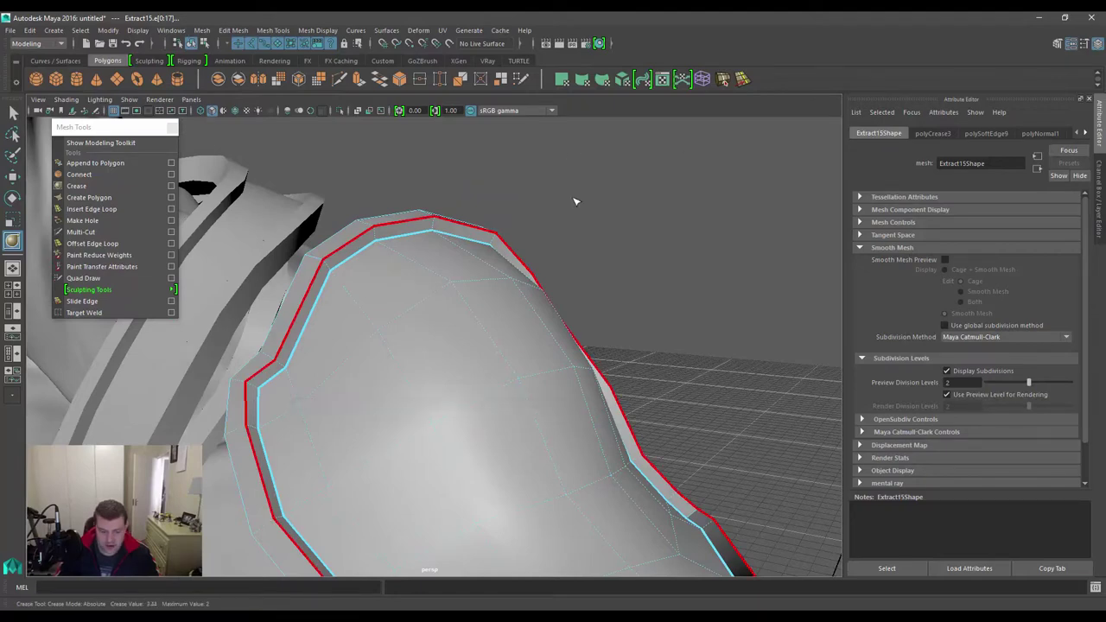
pyautogui.press('3')
pyautogui.keyDown('alt'); pyautogui.moveTo(526, 383); pyautogui.dragTo(494, 248); pyautogui.keyUp('alt')
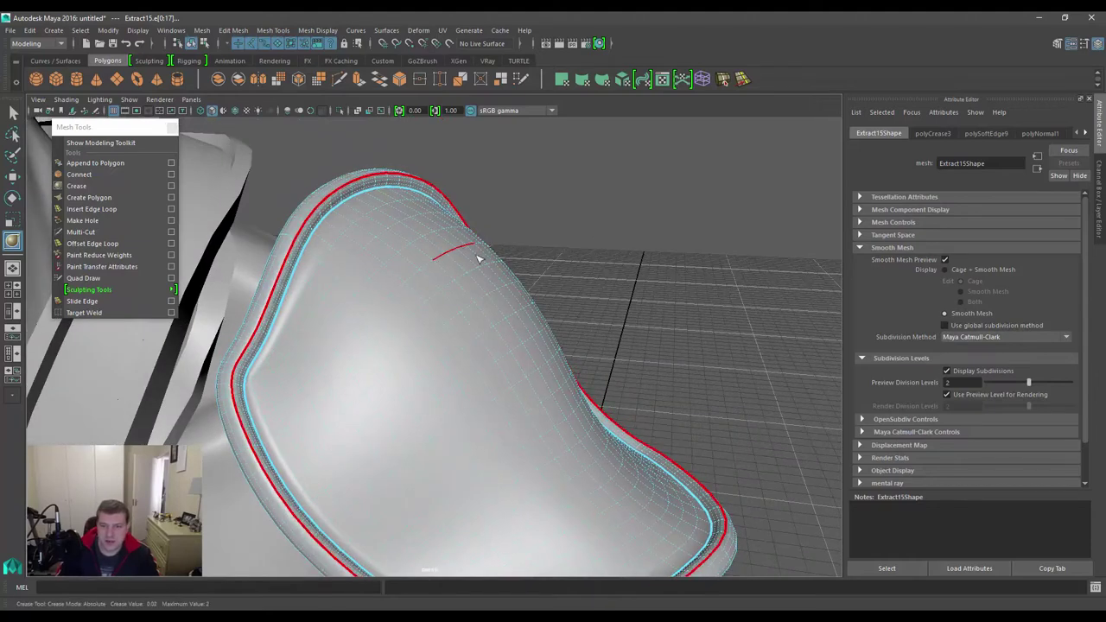
pyautogui.moveTo(616, 241); pyautogui.dragTo(631, 257, button='middle')
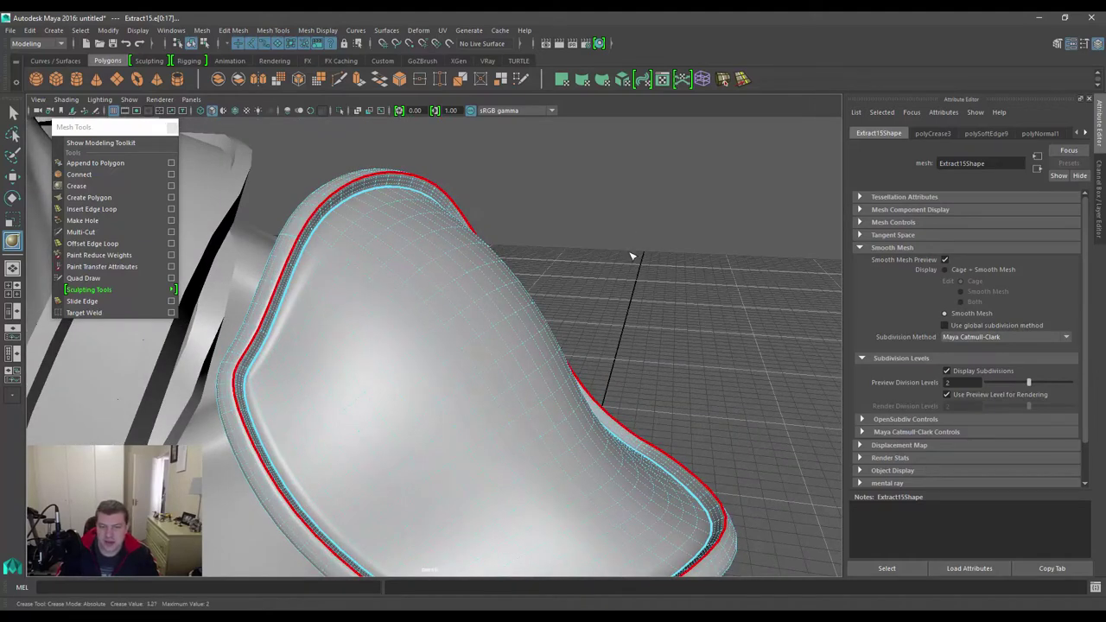
# - Inspect the creased rim lip and inner transition in smooth preview from several angles
pyautogui.keyDown('alt'); pyautogui.moveTo(566, 348); pyautogui.dragTo(507, 245); pyautogui.keyUp('alt')
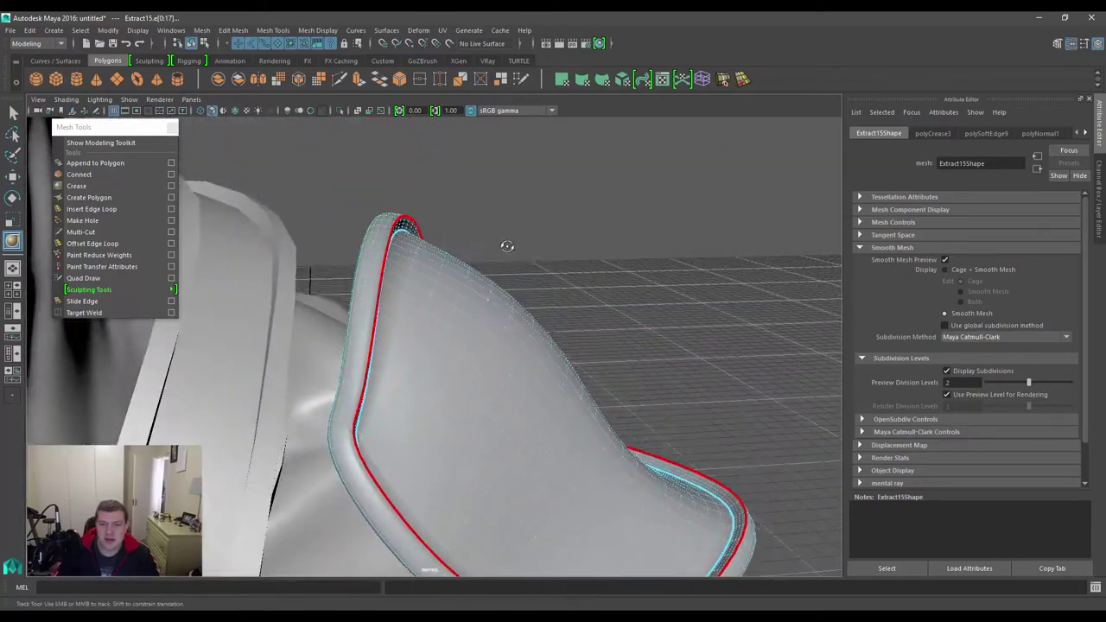
pyautogui.keyDown('alt'); pyautogui.moveTo(507, 244); pyautogui.dragTo(493, 284, button='right'); pyautogui.keyUp('alt')
pyautogui.keyDown('alt'); pyautogui.moveTo(391, 176); pyautogui.dragTo(360, 210); pyautogui.keyUp('alt')
pyautogui.keyDown('alt'); pyautogui.moveTo(360, 210); pyautogui.dragTo(363, 202, button='middle'); pyautogui.keyUp('alt')
pyautogui.keyDown('alt'); pyautogui.moveTo(364, 202); pyautogui.dragTo(492, 262); pyautogui.keyUp('alt')
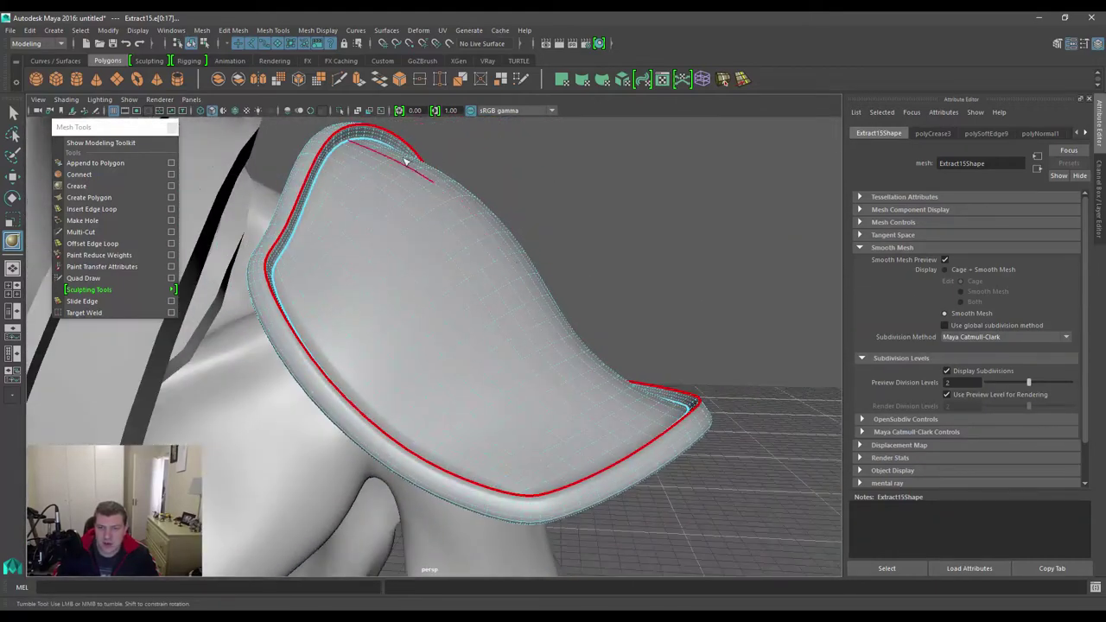
pyautogui.keyDown('alt'); pyautogui.moveTo(405, 161); pyautogui.dragTo(352, 249); pyautogui.keyUp('alt')
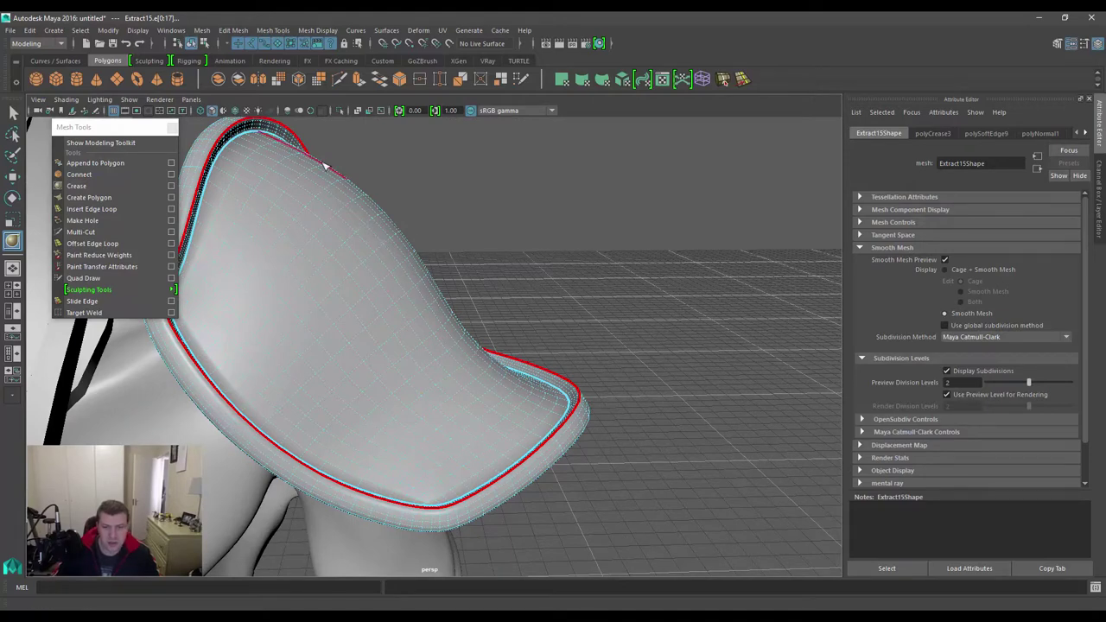
pyautogui.keyDown('alt'); pyautogui.moveTo(423, 164); pyautogui.dragTo(484, 208); pyautogui.keyUp('alt')
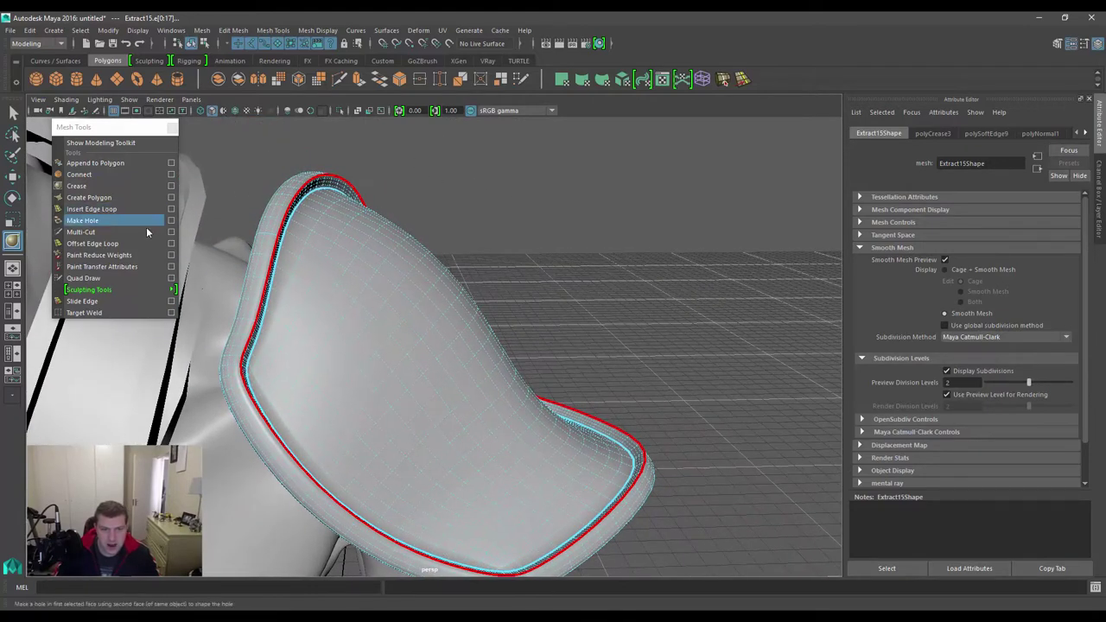
# - Reactivate the Crease tool and vary the crease strength on the rim lip loop in smooth preview
pyautogui.click(121, 185)
pyautogui.moveTo(570, 223); pyautogui.dragTo(548, 221, button='middle')
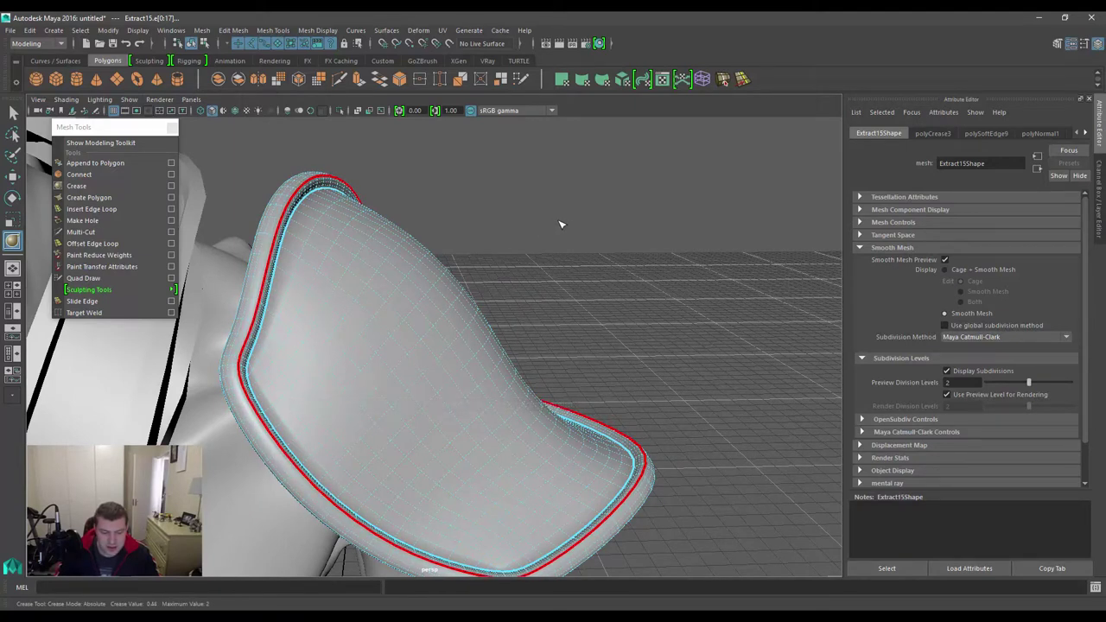
pyautogui.moveTo(559, 221); pyautogui.dragTo(585, 224, button='middle')
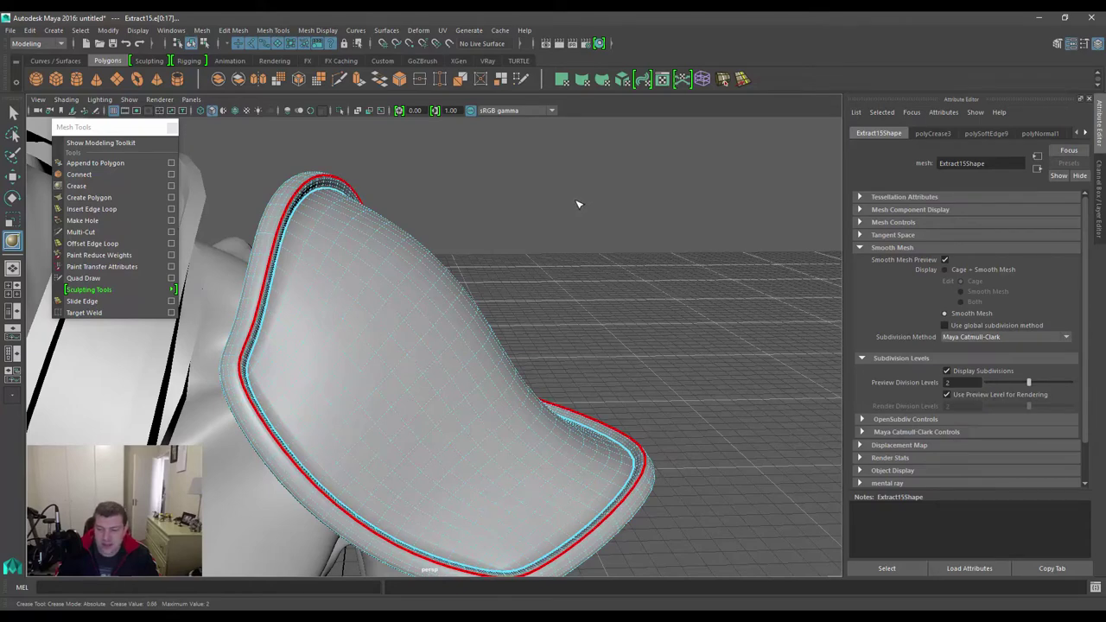
# - Examine how the adjusted crease shapes the rim around the upper end of the shoulder pad, close up and from both sides
pyautogui.moveTo(578, 203)
pyautogui.keyDown('alt'); pyautogui.mouseDown()
pyautogui.moveTo(595, 201)
pyautogui.moveTo(572, 202)
pyautogui.mouseUp(); pyautogui.keyUp('alt')
pyautogui.keyDown('alt'); pyautogui.moveTo(449, 176); pyautogui.dragTo(402, 167); pyautogui.keyUp('alt')
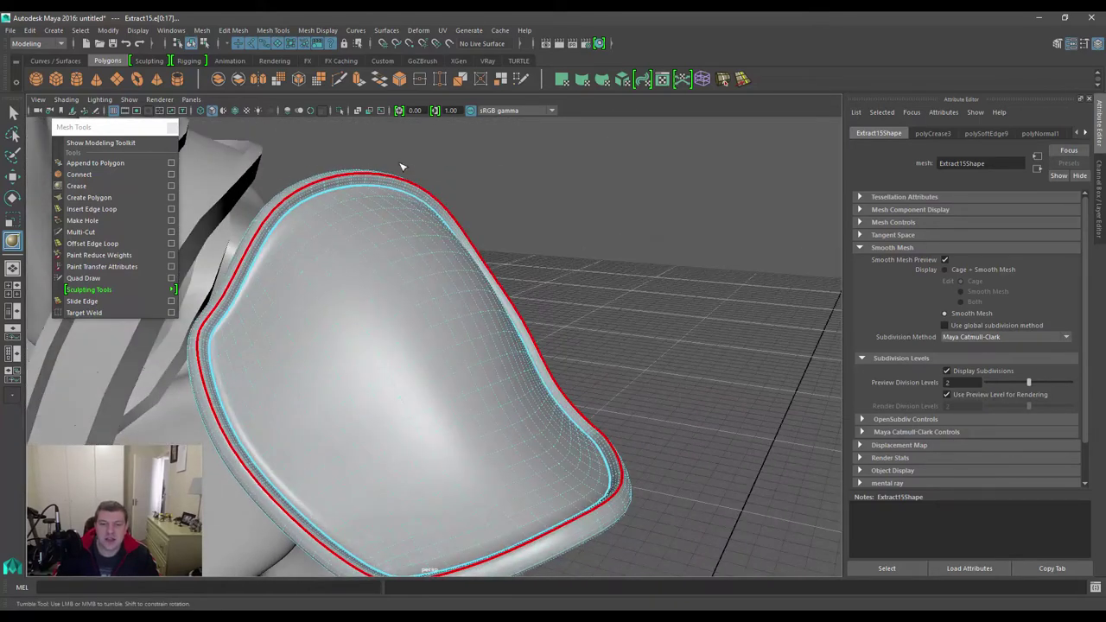
pyautogui.keyDown('alt'); pyautogui.moveTo(403, 167); pyautogui.dragTo(444, 248, button='middle'); pyautogui.keyUp('alt')
pyautogui.keyDown('alt'); pyautogui.moveTo(510, 250); pyautogui.dragTo(433, 285); pyautogui.keyUp('alt')
pyautogui.keyDown('alt'); pyautogui.moveTo(432, 285); pyautogui.dragTo(455, 288, button='middle'); pyautogui.keyUp('alt')
pyautogui.keyDown('alt'); pyautogui.moveTo(456, 288); pyautogui.dragTo(401, 261); pyautogui.keyUp('alt')
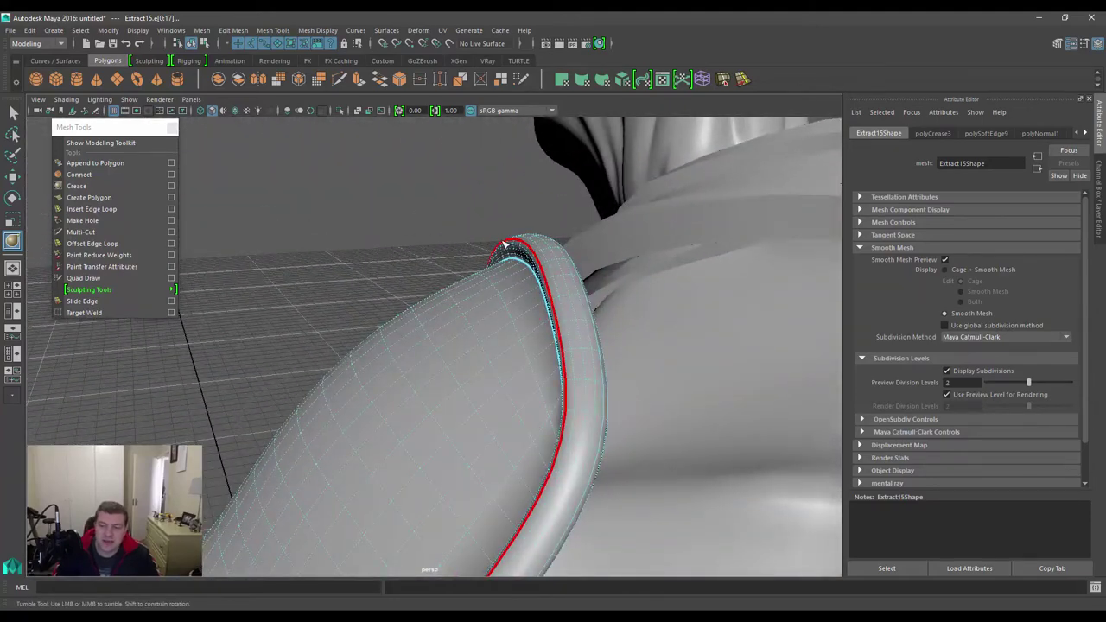
pyautogui.keyDown('alt'); pyautogui.moveTo(506, 245); pyautogui.dragTo(530, 227); pyautogui.keyUp('alt')
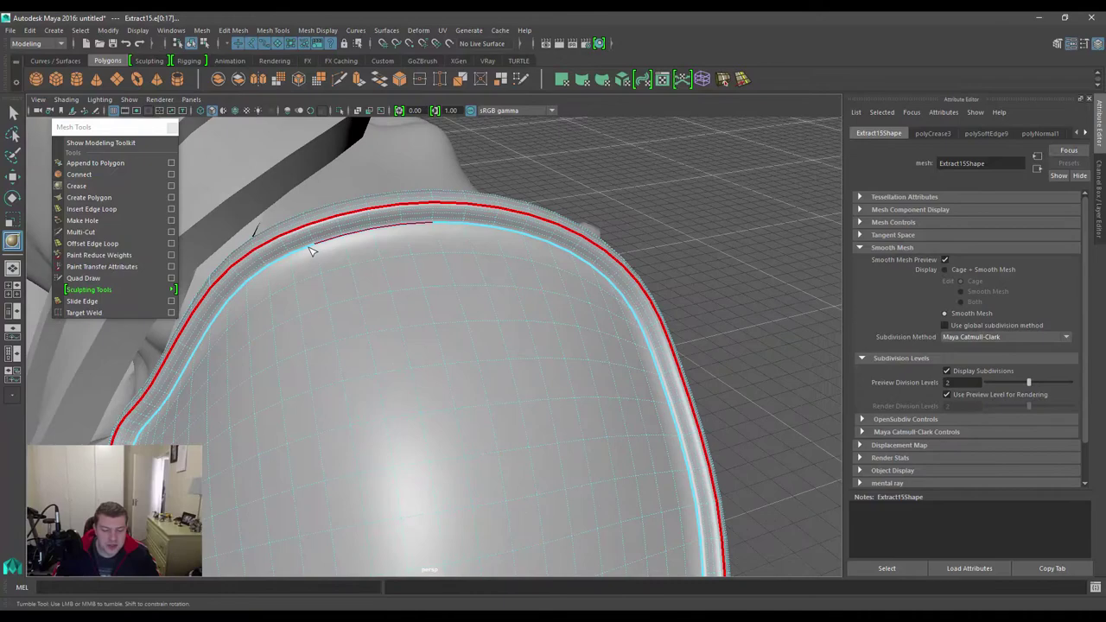
pyautogui.keyDown('alt'); pyautogui.moveTo(452, 250); pyautogui.dragTo(464, 198); pyautogui.keyUp('alt')
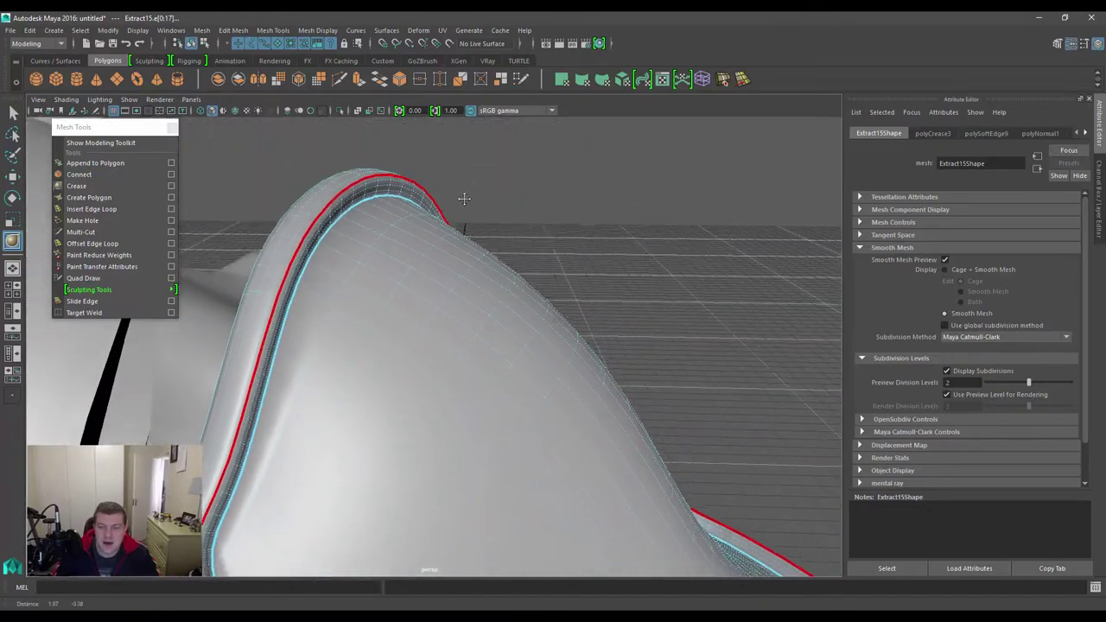
pyautogui.keyDown('alt'); pyautogui.moveTo(464, 199); pyautogui.dragTo(451, 210, button='right'); pyautogui.keyUp('alt')
pyautogui.keyDown('alt'); pyautogui.moveTo(360, 172); pyautogui.dragTo(379, 216, button='middle'); pyautogui.keyUp('alt')
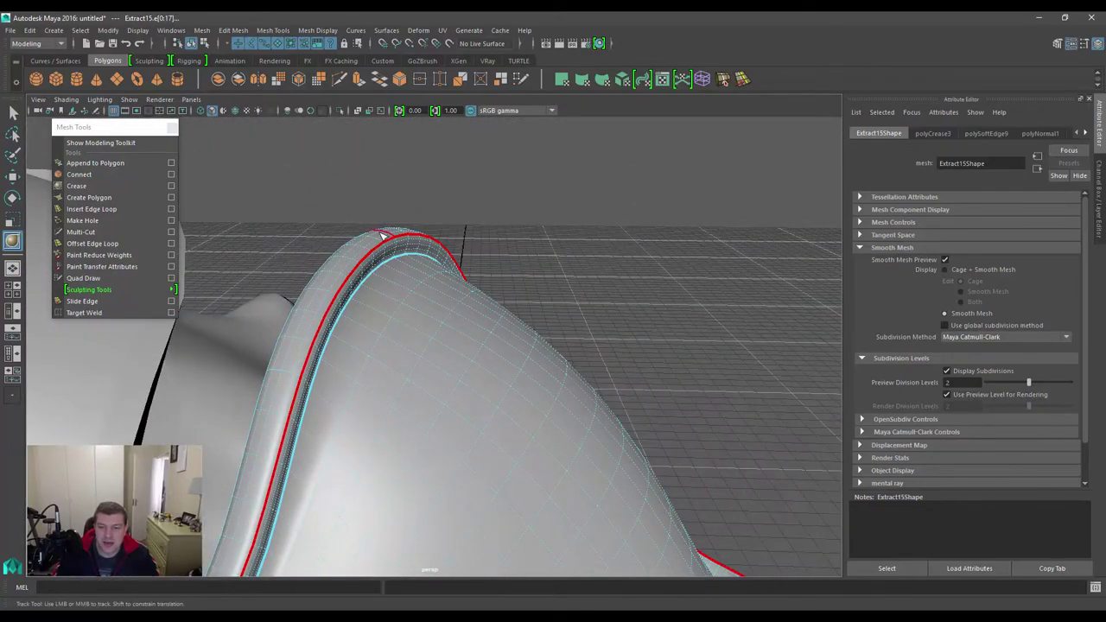
pyautogui.keyDown('alt'); pyautogui.moveTo(464, 235); pyautogui.dragTo(508, 270); pyautogui.keyUp('alt')
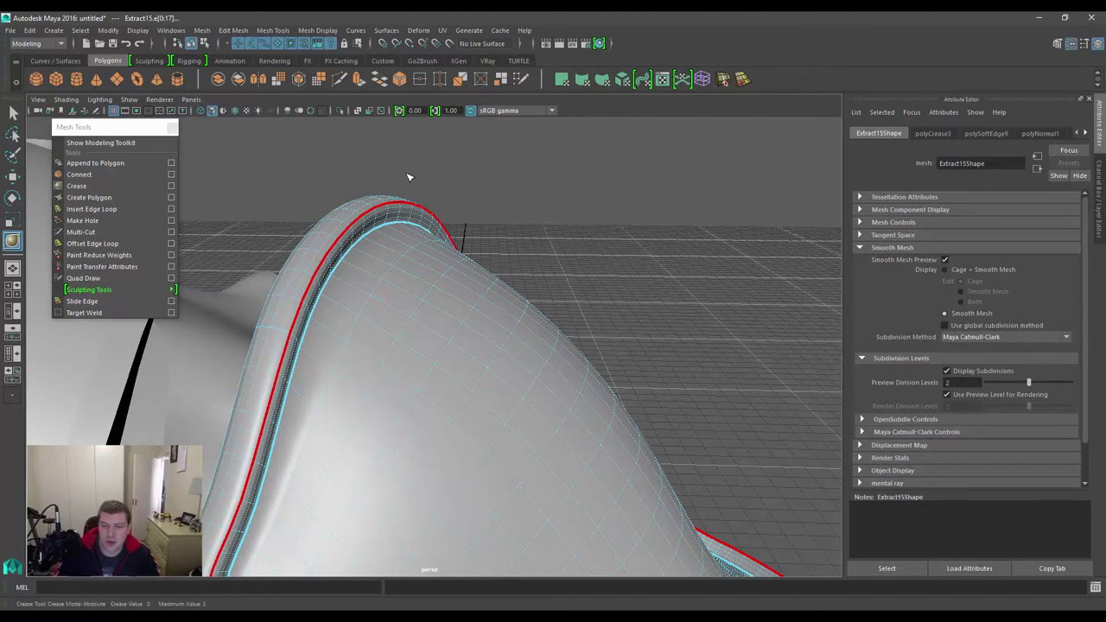
# - Try a much stronger crease on the rim lip loop and undo the last crease change
pyautogui.moveTo(409, 178); pyautogui.dragTo(518, 155, button='middle')
pyautogui.keyDown('alt'); pyautogui.moveTo(594, 209); pyautogui.dragTo(610, 204); pyautogui.keyUp('alt')
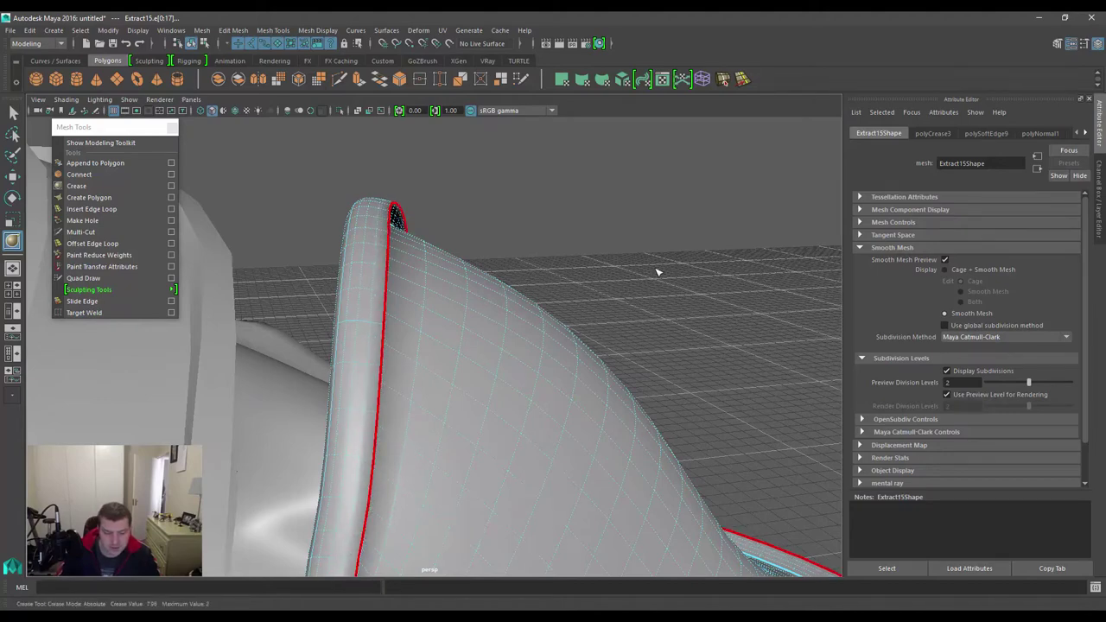
pyautogui.hotkey('ctrl', 'z')
pyautogui.keyDown('alt'); pyautogui.moveTo(438, 218); pyautogui.dragTo(368, 251); pyautogui.keyUp('alt')
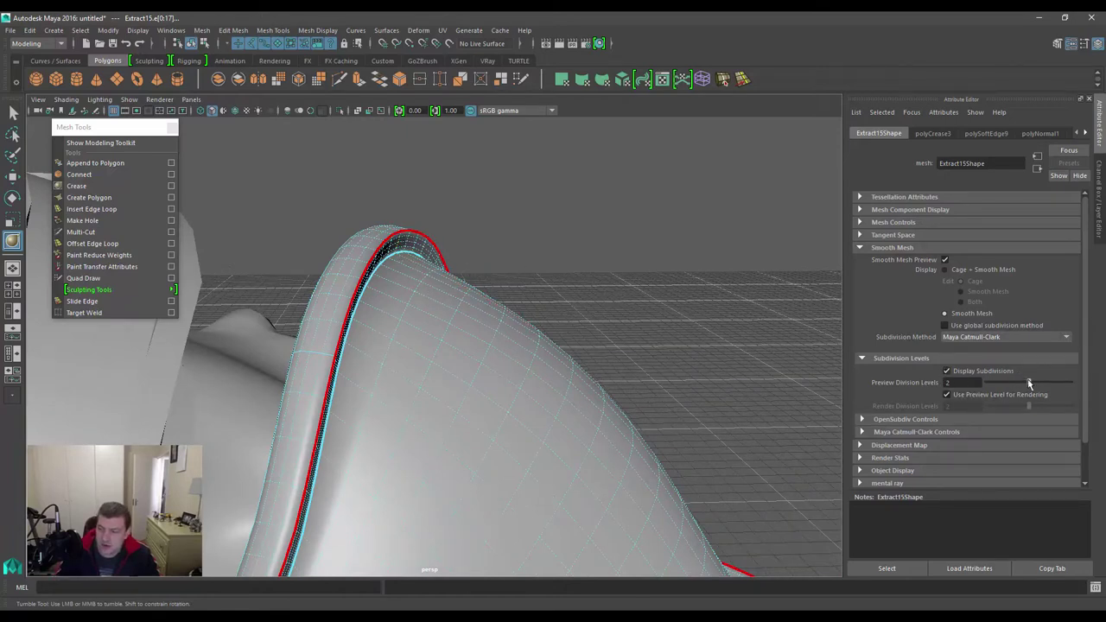
# - Set the shoulder pad's preview division level to 4 and readjust the rim lip loop's crease value to about 3
pyautogui.moveTo(1031, 385); pyautogui.dragTo(1049, 385)
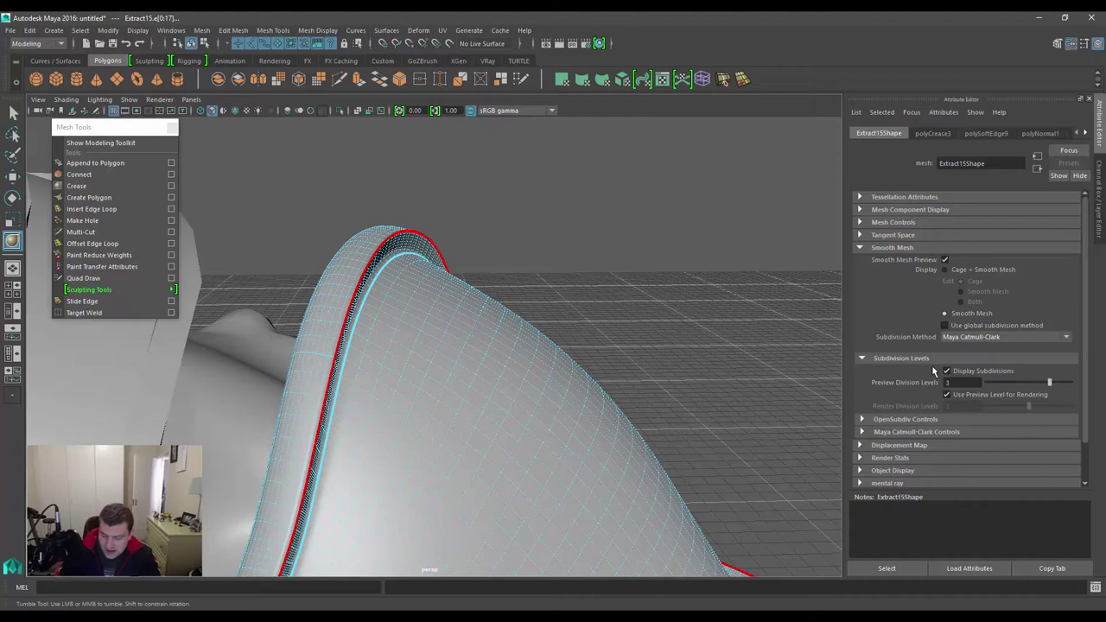
pyautogui.press('pageup')
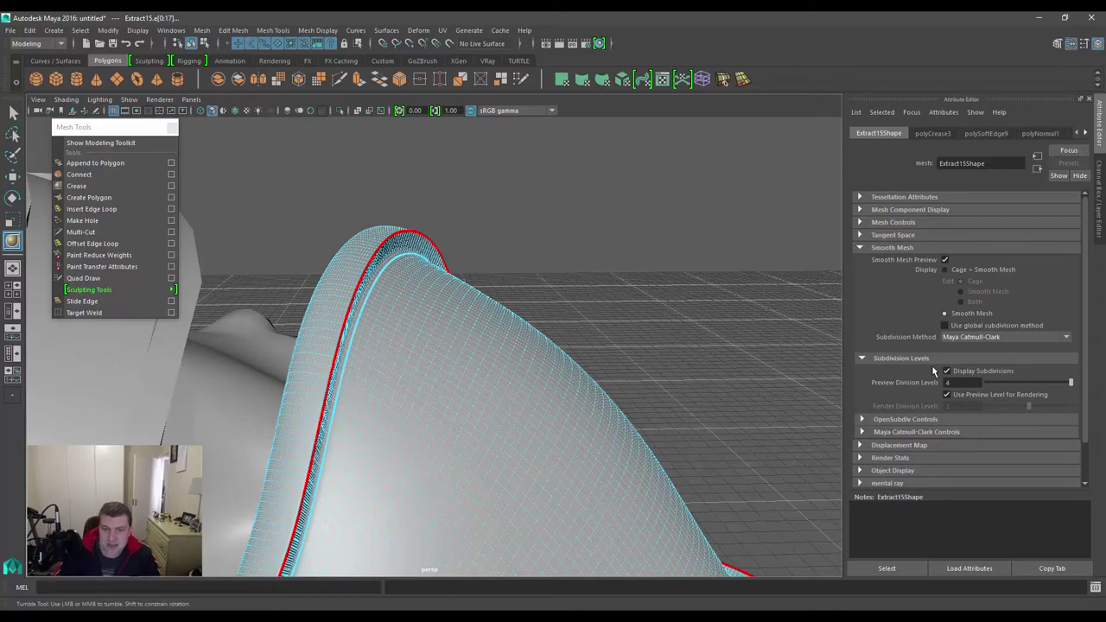
pyautogui.keyDown('alt'); pyautogui.moveTo(388, 323); pyautogui.dragTo(415, 322); pyautogui.keyUp('alt')
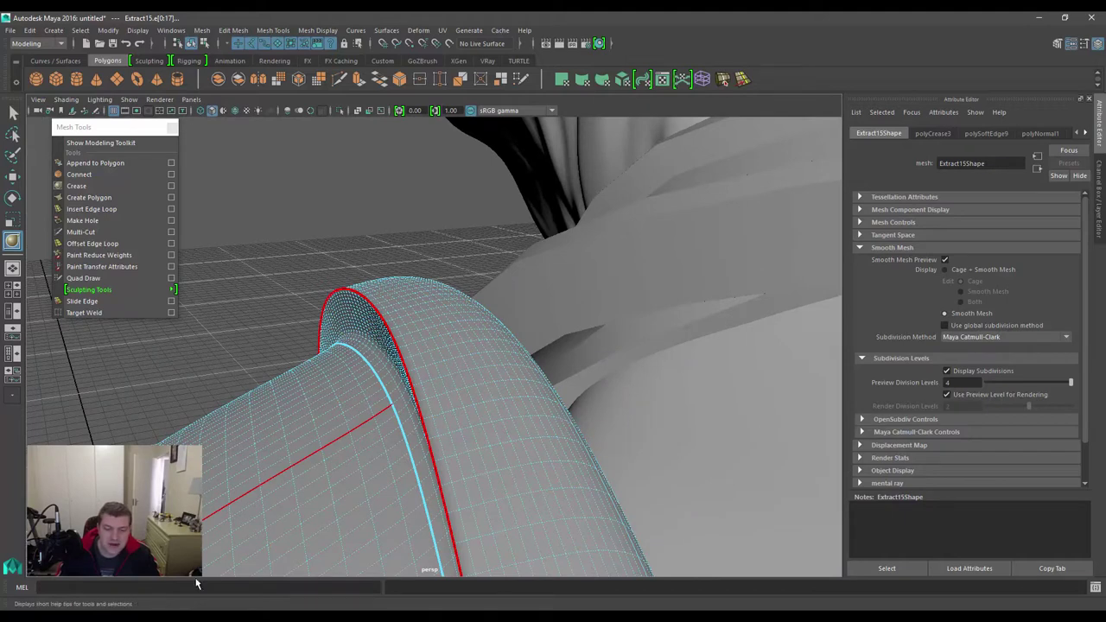
pyautogui.moveTo(260, 425); pyautogui.dragTo(224, 433, button='middle')
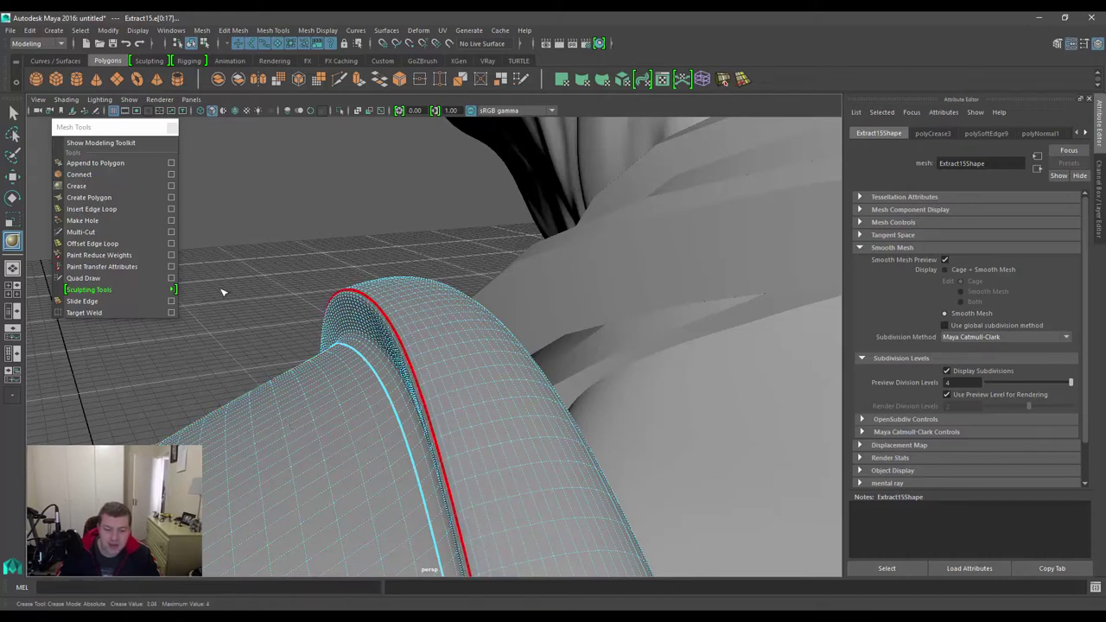
# - Inspect the densely subdivided shoulder pad and its creased rim, both close up and as a whole
pyautogui.keyDown('alt'); pyautogui.moveTo(578, 433); pyautogui.dragTo(336, 323, button='right'); pyautogui.keyUp('alt')
pyautogui.keyDown('alt'); pyautogui.moveTo(368, 335); pyautogui.dragTo(566, 403); pyautogui.keyUp('alt')
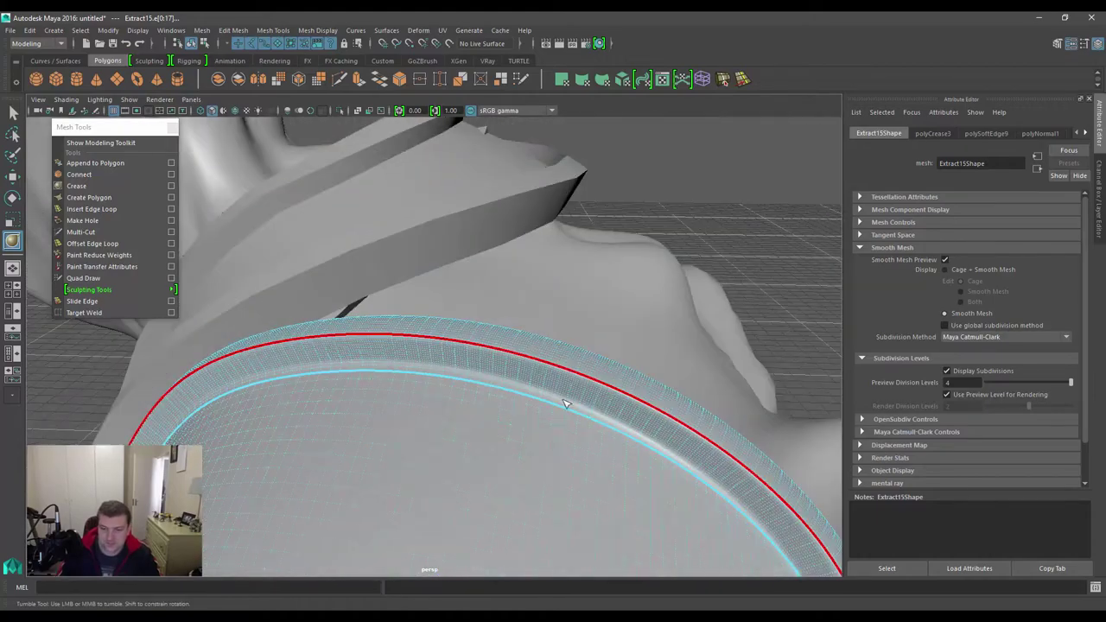
pyautogui.keyDown('alt'); pyautogui.moveTo(566, 403); pyautogui.dragTo(245, 350, button='right'); pyautogui.keyUp('alt')
pyautogui.keyDown('alt'); pyautogui.moveTo(336, 366); pyautogui.dragTo(444, 211); pyautogui.keyUp('alt')
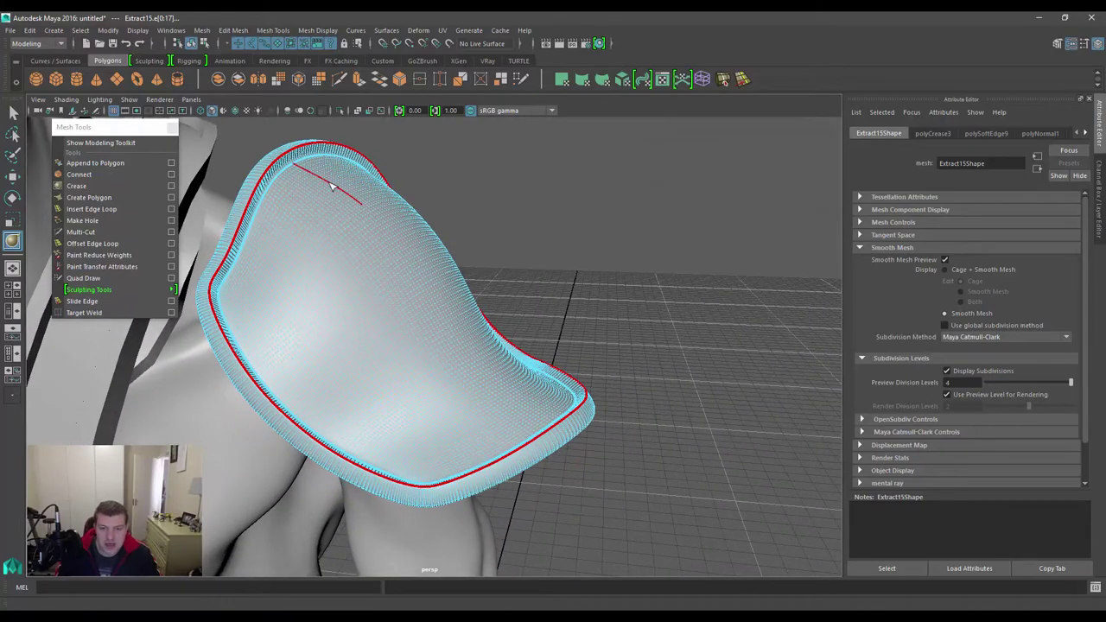
pyautogui.keyDown('alt'); pyautogui.moveTo(334, 181); pyautogui.dragTo(424, 213); pyautogui.keyUp('alt')
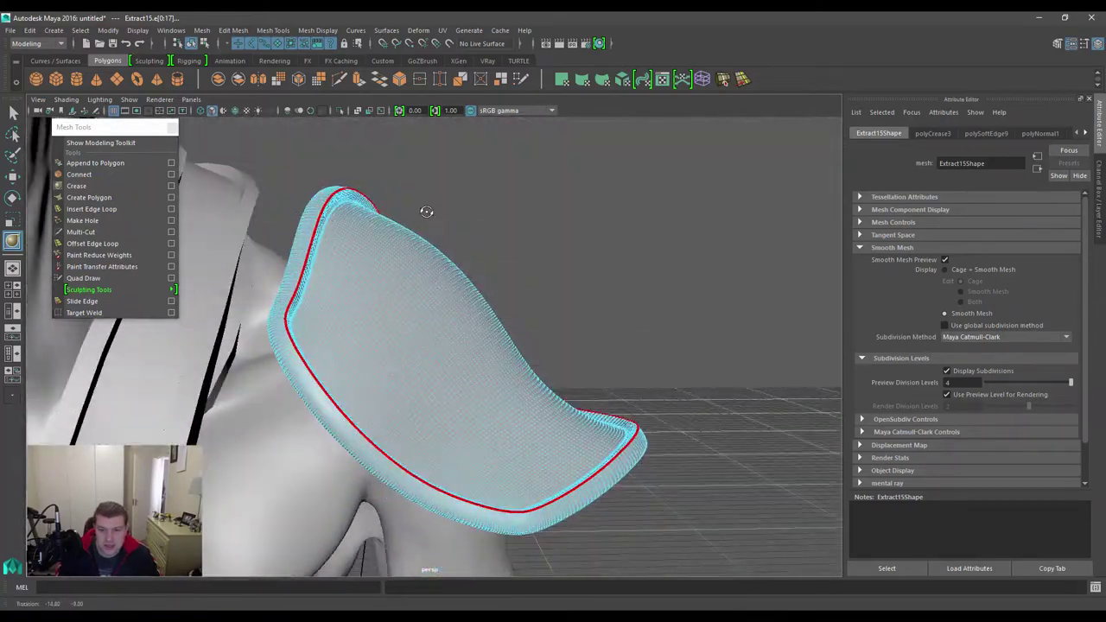
pyautogui.keyDown('alt'); pyautogui.moveTo(321, 237); pyautogui.dragTo(344, 230, button='right'); pyautogui.keyUp('alt')
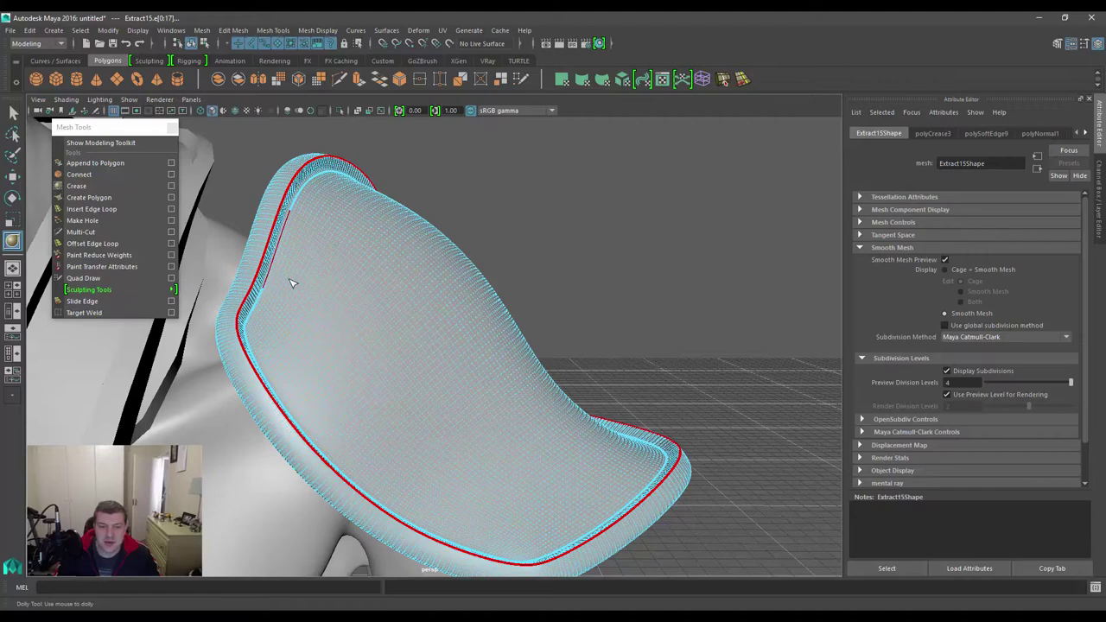
pyautogui.keyDown('alt'); pyautogui.moveTo(565, 180); pyautogui.dragTo(472, 208); pyautogui.keyUp('alt')
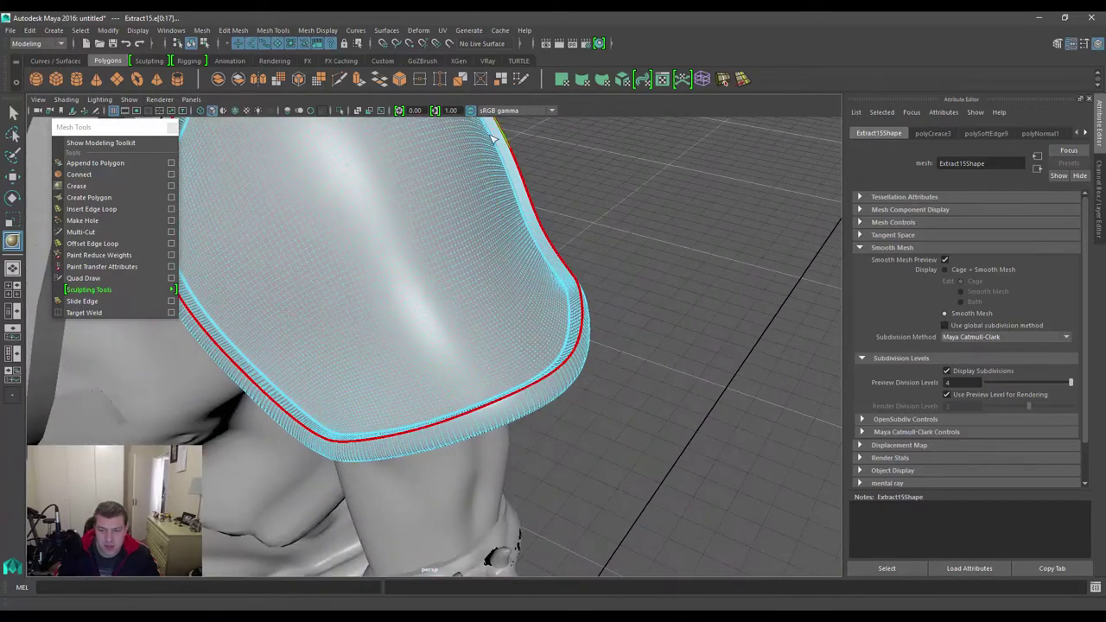
# - Select the outermost edge loop of the shoulder pad's rim in unsmoothed display
pyautogui.press('1')
pyautogui.keyDown('alt'); pyautogui.moveTo(506, 344); pyautogui.dragTo(545, 294); pyautogui.keyUp('alt')
pyautogui.keyDown('alt'); pyautogui.moveTo(553, 315); pyautogui.dragTo(582, 329, button='right'); pyautogui.keyUp('alt')
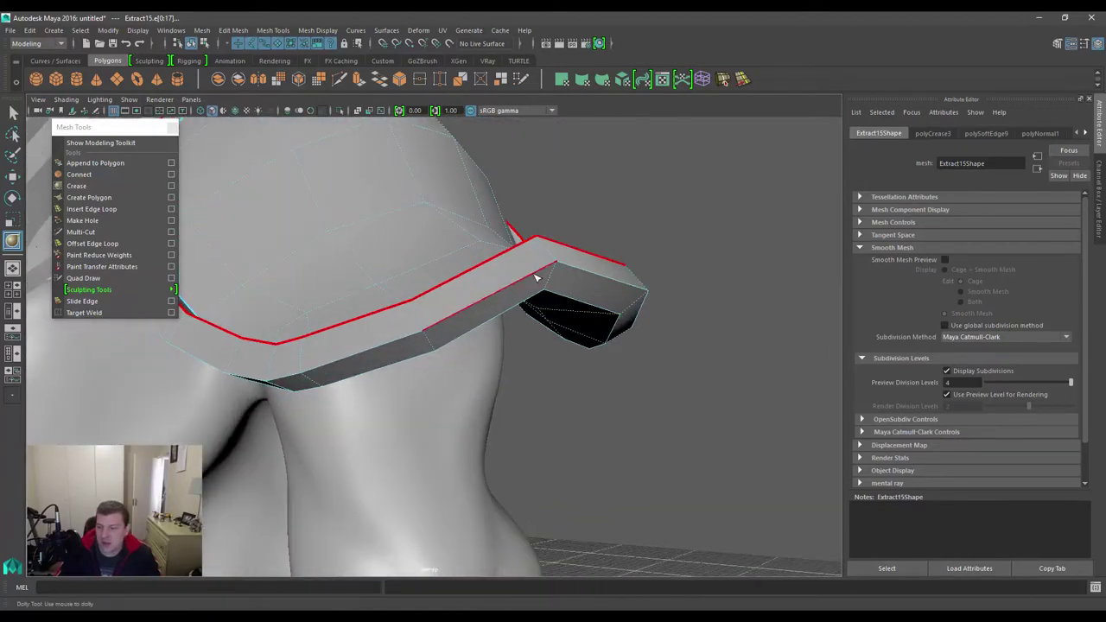
pyautogui.press('w')
pyautogui.click(536, 303)
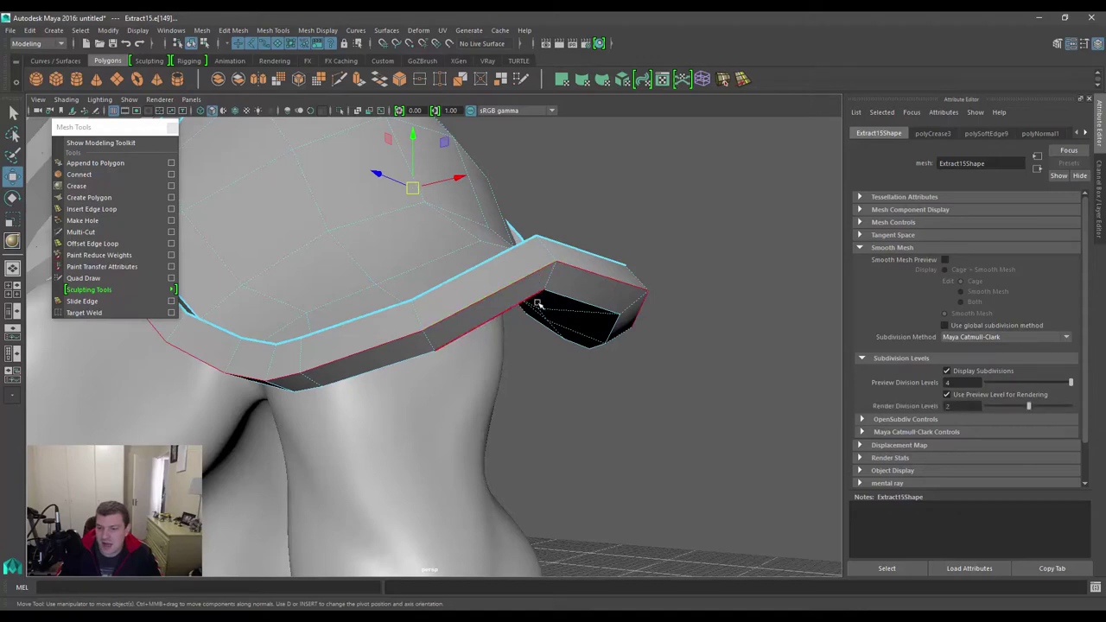
# - Crease the shoulder pad rim's outermost edge loop in smooth preview with the Crease Tool
pyautogui.keyDown('alt'); pyautogui.moveTo(537, 303); pyautogui.dragTo(596, 207); pyautogui.keyUp('alt')
pyautogui.keyDown('shift'); pyautogui.rightClick(598, 211); pyautogui.keyUp('shift')
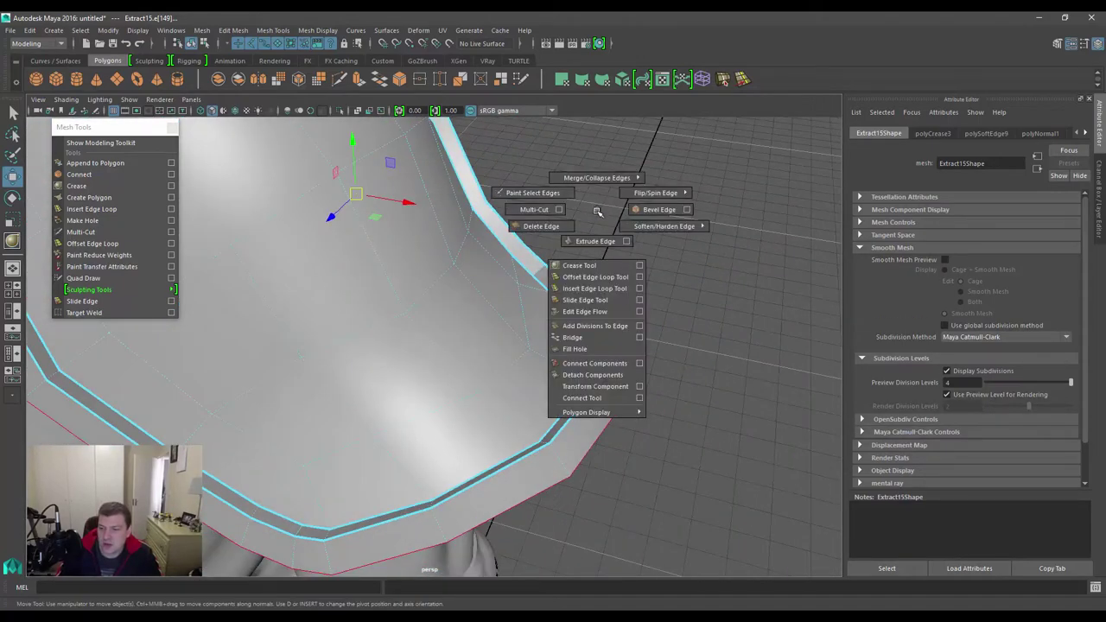
pyautogui.click(578, 265)
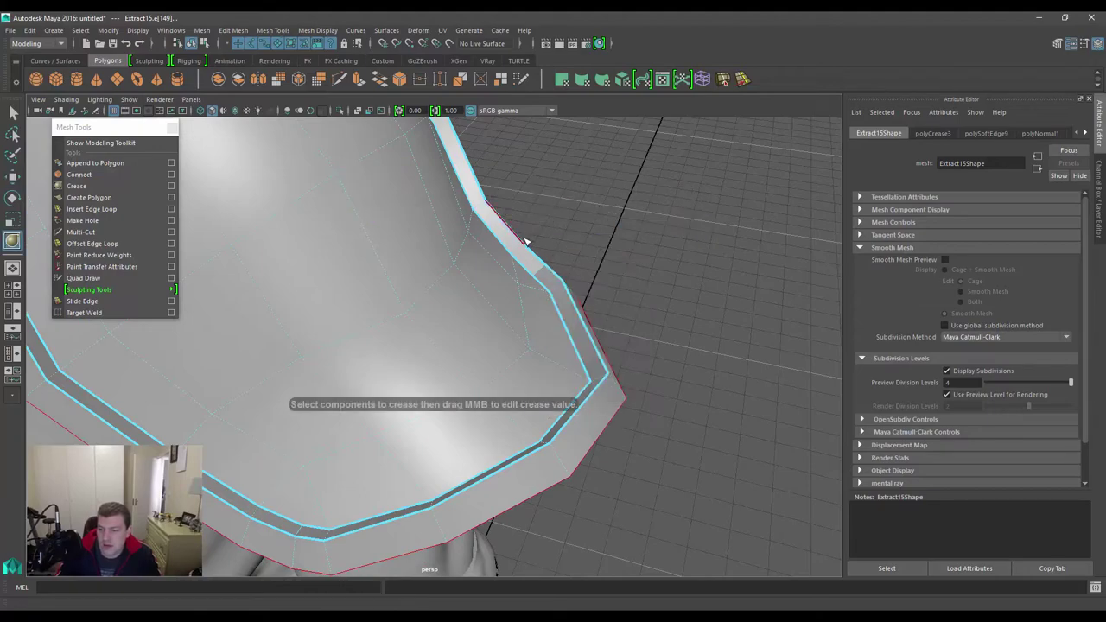
pyautogui.press('3')
pyautogui.moveTo(531, 247); pyautogui.dragTo(664, 232, button='middle')
pyautogui.keyDown('alt'); pyautogui.moveTo(665, 232); pyautogui.dragTo(481, 254); pyautogui.keyUp('alt')
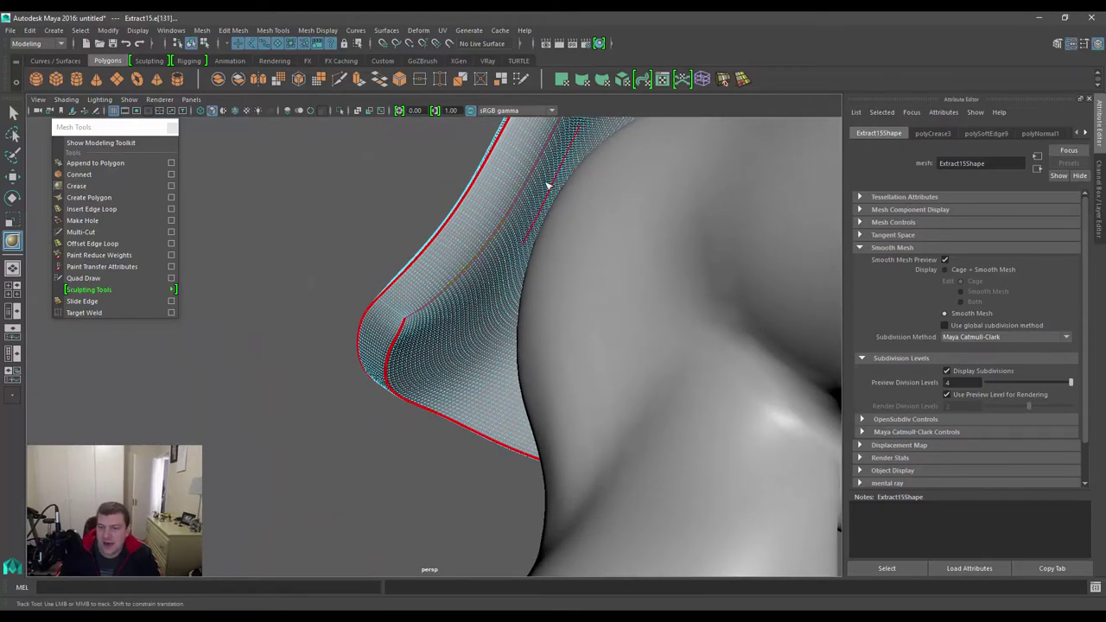
pyautogui.keyDown('alt'); pyautogui.moveTo(548, 185); pyautogui.dragTo(467, 261); pyautogui.keyUp('alt')
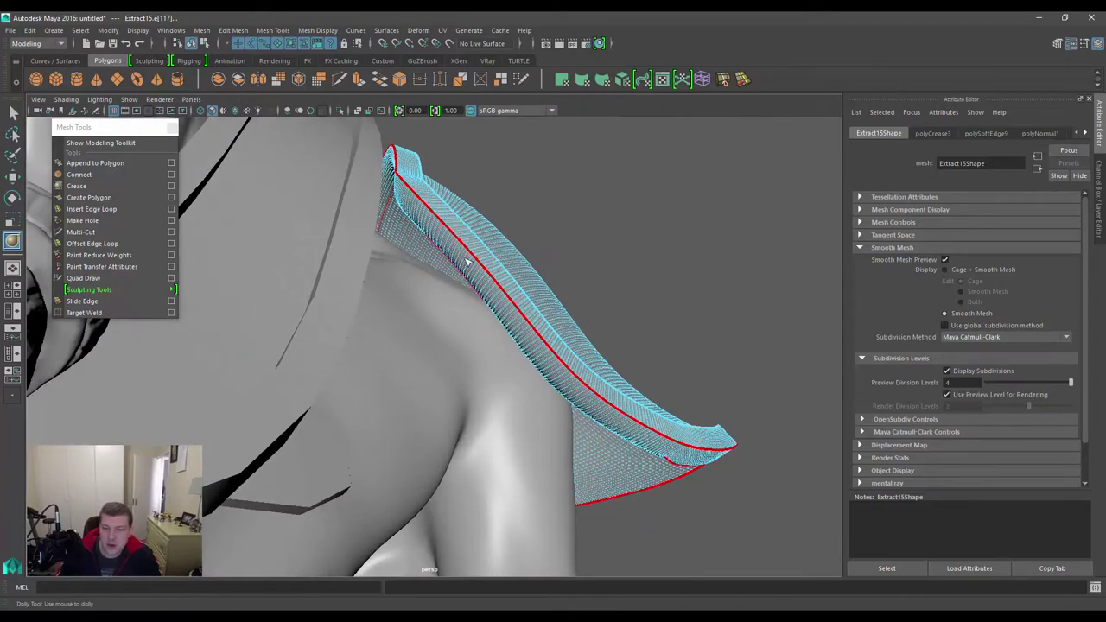
# - Extend the selection along the remaining underside loop of the rim and set its crease value to about 1.5
pyautogui.keyDown('alt'); pyautogui.moveTo(649, 279); pyautogui.dragTo(533, 288); pyautogui.keyUp('alt')
pyautogui.keyDown('shift'); pyautogui.doubleClick(533, 241); pyautogui.keyUp('shift')
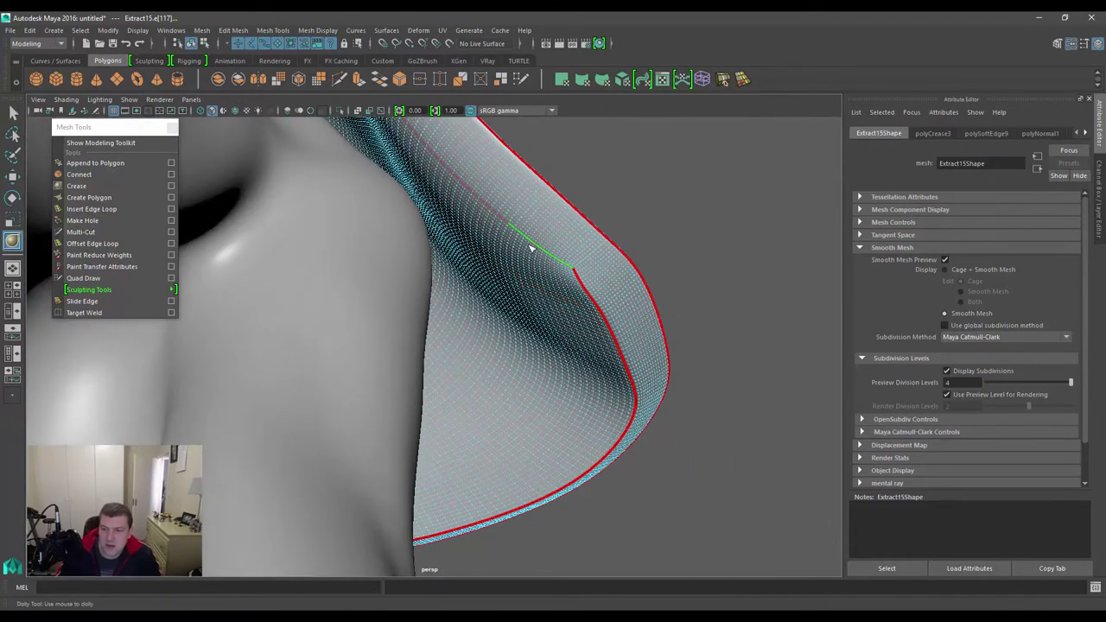
pyautogui.keyDown('alt'); pyautogui.moveTo(507, 211); pyautogui.dragTo(500, 369, button='middle'); pyautogui.keyUp('alt')
pyautogui.keyDown('alt'); pyautogui.moveTo(499, 368); pyautogui.dragTo(647, 181); pyautogui.keyUp('alt')
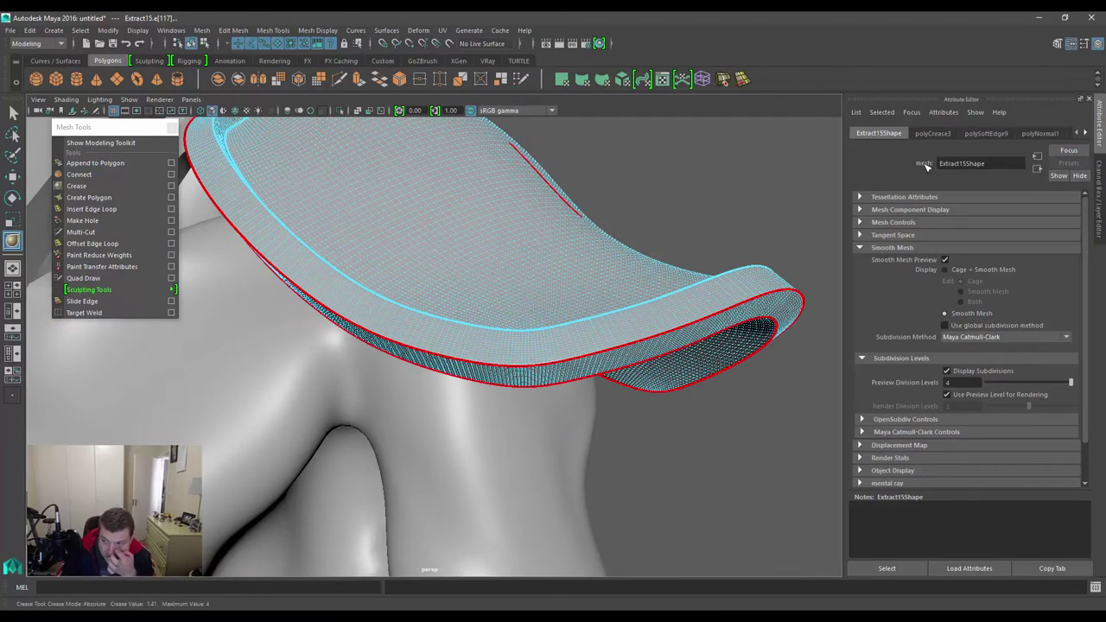
pyautogui.moveTo(656, 200); pyautogui.dragTo(639, 206, button='middle')
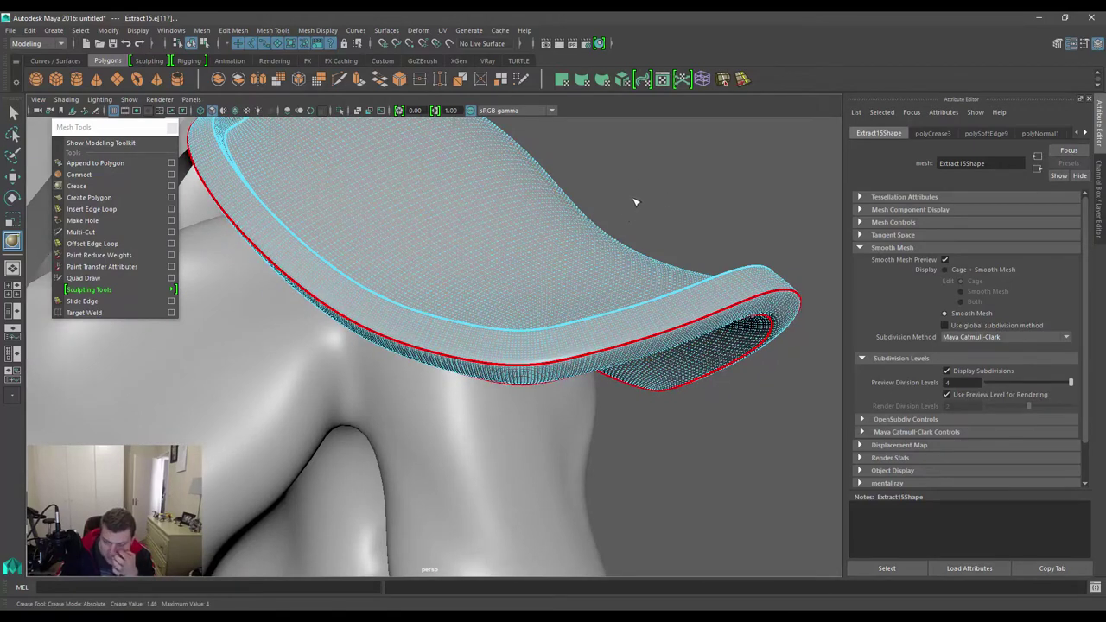
# - Inspect the smoothed shoulder pad's creased rim from below, from above and against the whole character
pyautogui.keyDown('alt'); pyautogui.moveTo(431, 355); pyautogui.dragTo(548, 168); pyautogui.keyUp('alt')
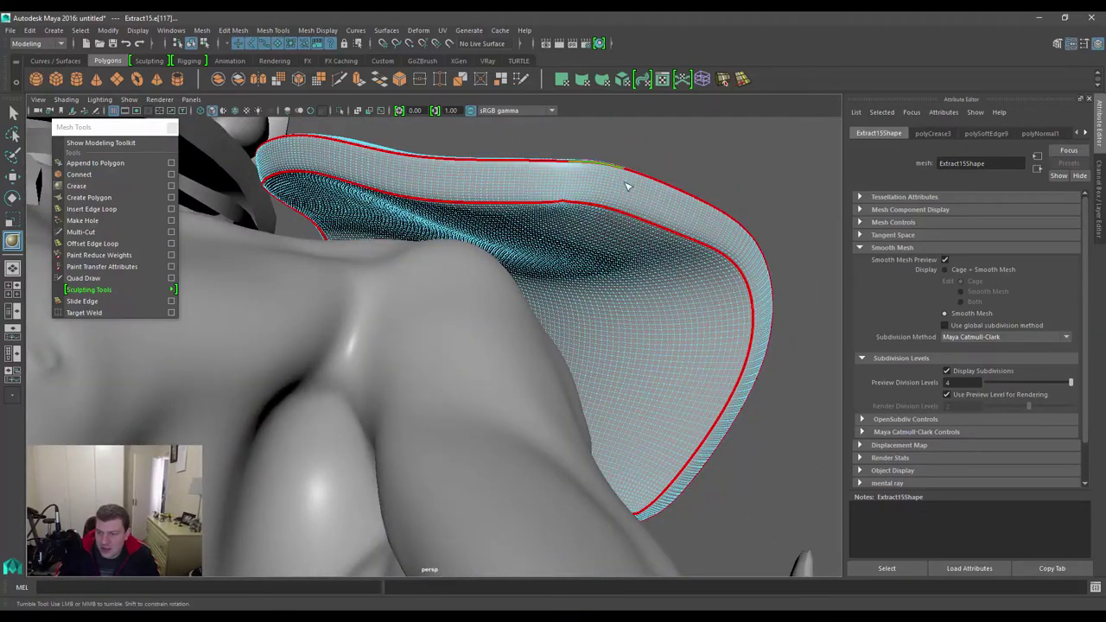
pyautogui.keyDown('alt'); pyautogui.moveTo(625, 181); pyautogui.dragTo(404, 324); pyautogui.keyUp('alt')
pyautogui.press('w')
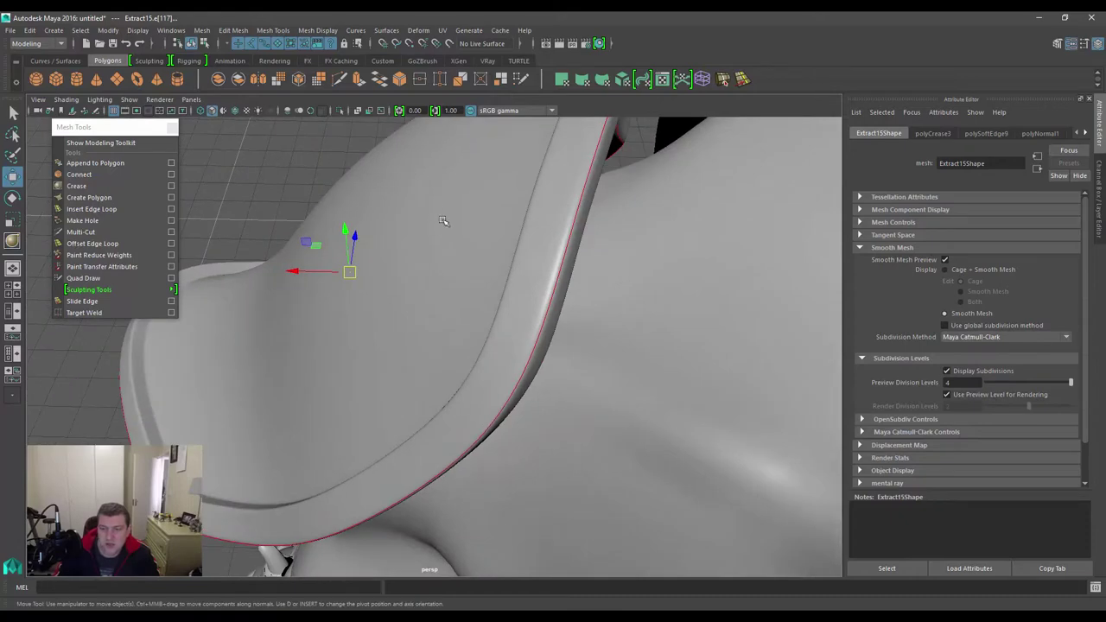
pyautogui.keyDown('alt'); pyautogui.moveTo(443, 221); pyautogui.dragTo(518, 294); pyautogui.keyUp('alt')
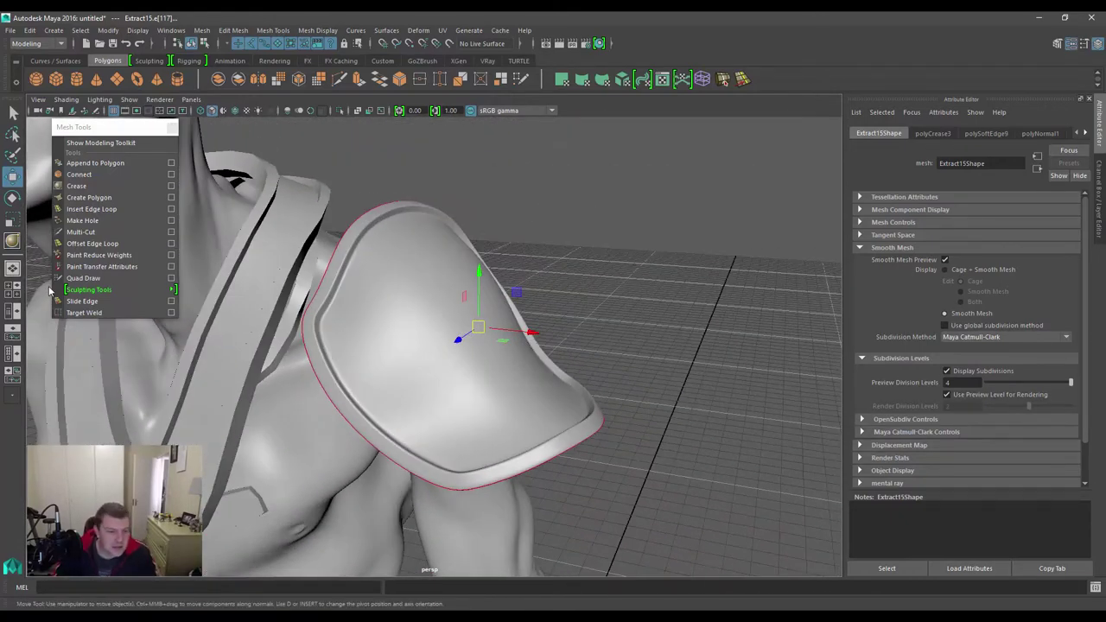
pyautogui.keyDown('alt'); pyautogui.moveTo(468, 198); pyautogui.dragTo(403, 207, button='middle'); pyautogui.keyUp('alt')
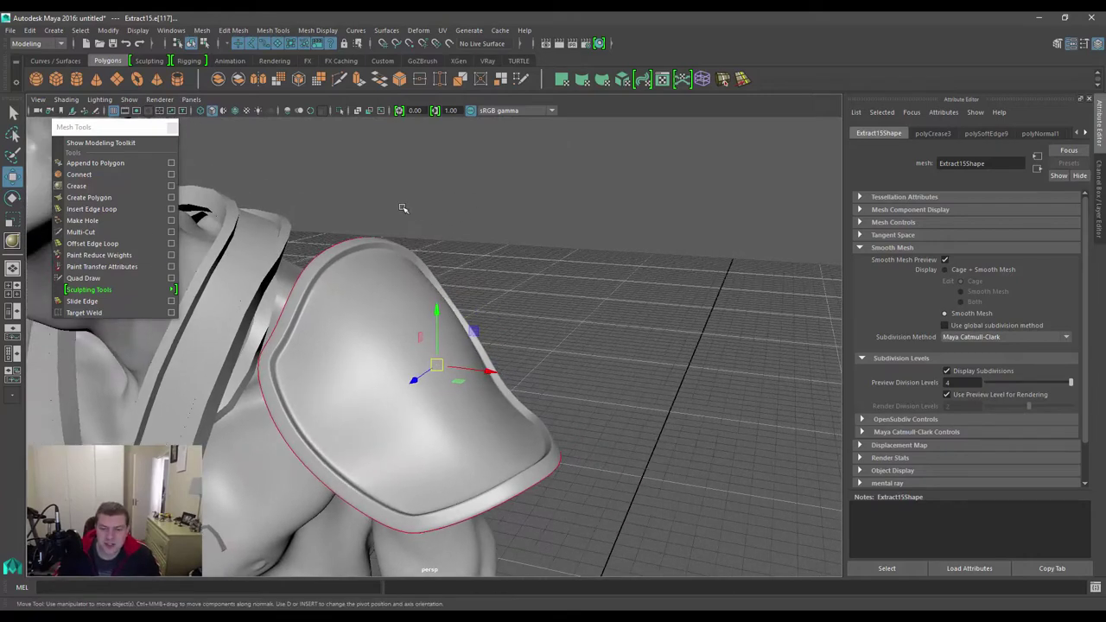
pyautogui.keyDown('alt'); pyautogui.moveTo(403, 208); pyautogui.dragTo(491, 291, button='right'); pyautogui.keyUp('alt')
pyautogui.keyDown('alt'); pyautogui.moveTo(345, 188); pyautogui.dragTo(381, 234, button='middle'); pyautogui.keyUp('alt')
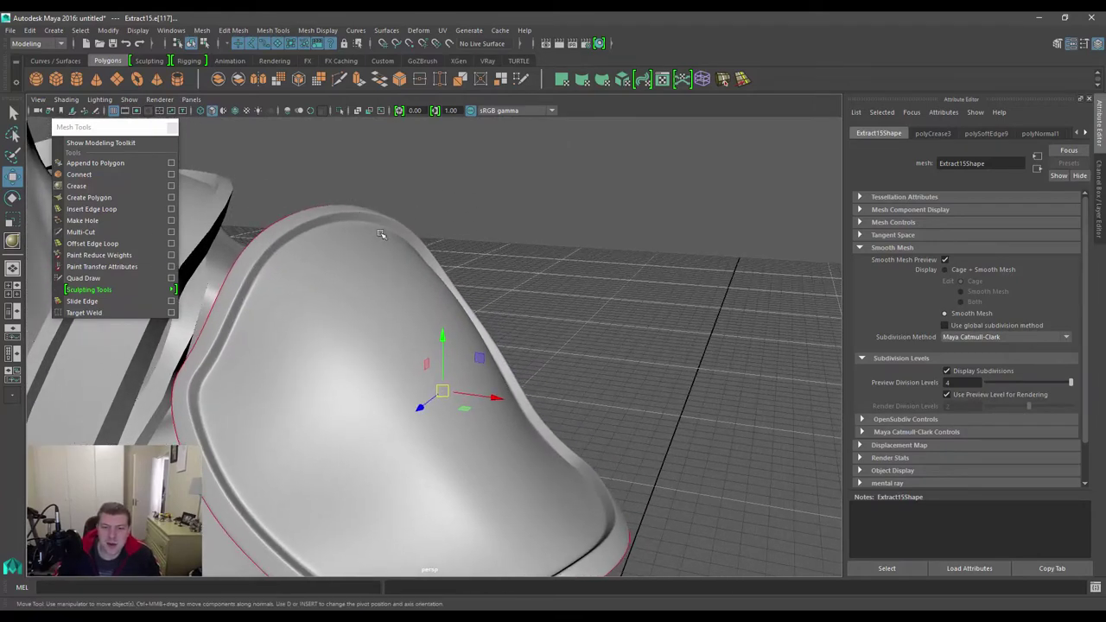
pyautogui.keyDown('alt'); pyautogui.moveTo(543, 241); pyautogui.dragTo(111, 198, button='right'); pyautogui.keyUp('alt')
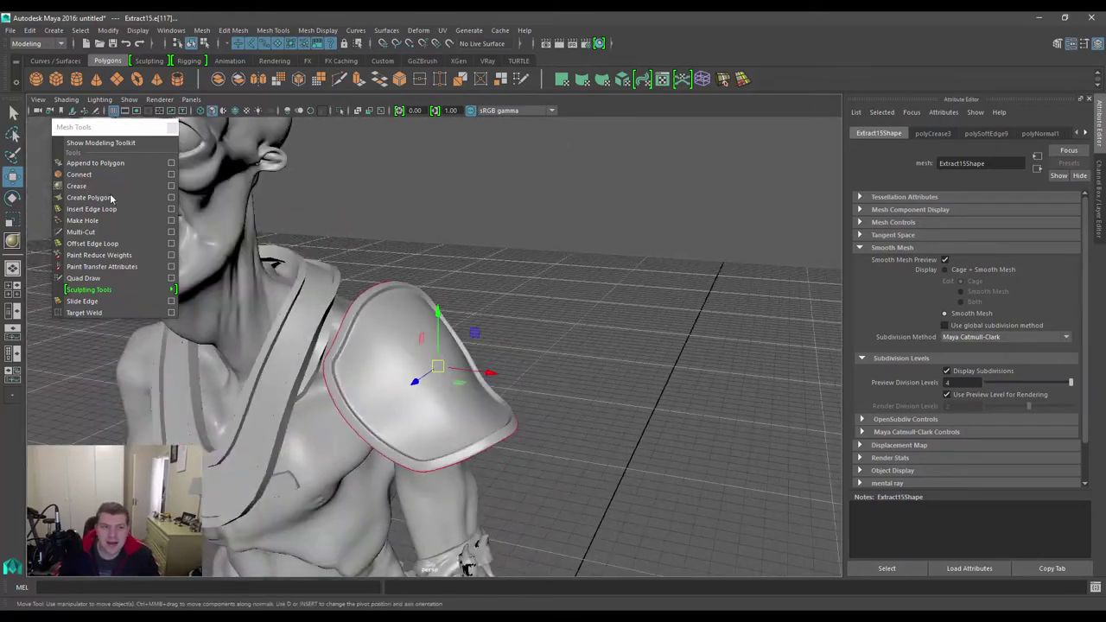
# - Draw a small polygon plane on the open grid beside the character and frame it in the view
pyautogui.click(120, 81)
pyautogui.keyDown('alt'); pyautogui.moveTo(718, 398); pyautogui.dragTo(462, 327); pyautogui.keyUp('alt')
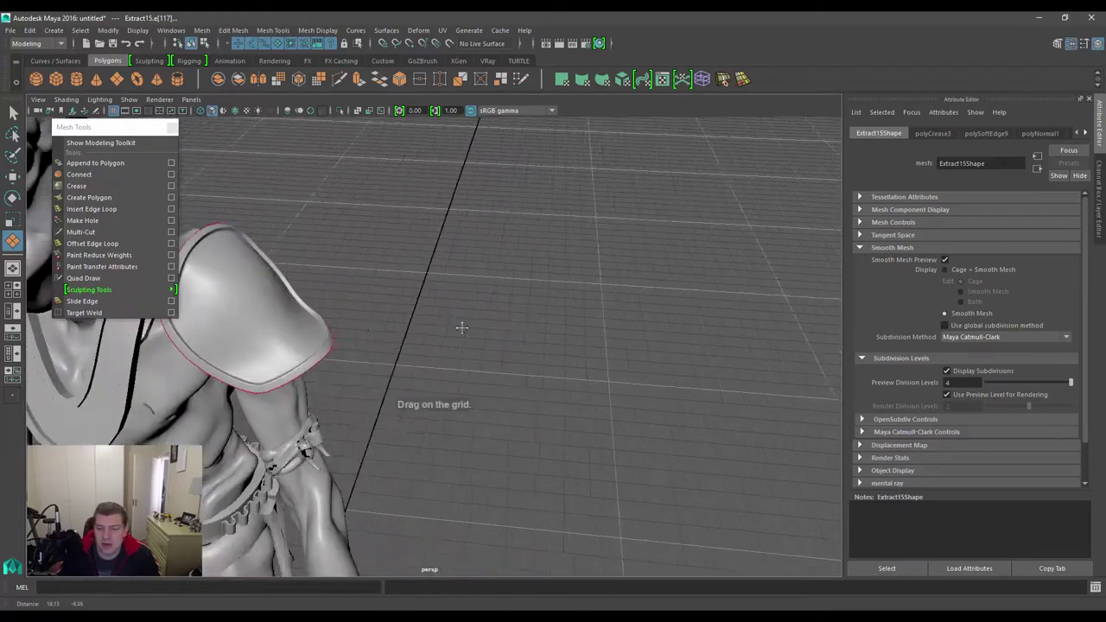
pyautogui.keyDown('alt'); pyautogui.moveTo(462, 327); pyautogui.dragTo(292, 296, button='middle'); pyautogui.keyUp('alt')
pyautogui.keyDown('alt'); pyautogui.moveTo(548, 377); pyautogui.dragTo(420, 425, button='right'); pyautogui.keyUp('alt')
pyautogui.moveTo(543, 429); pyautogui.dragTo(609, 486)
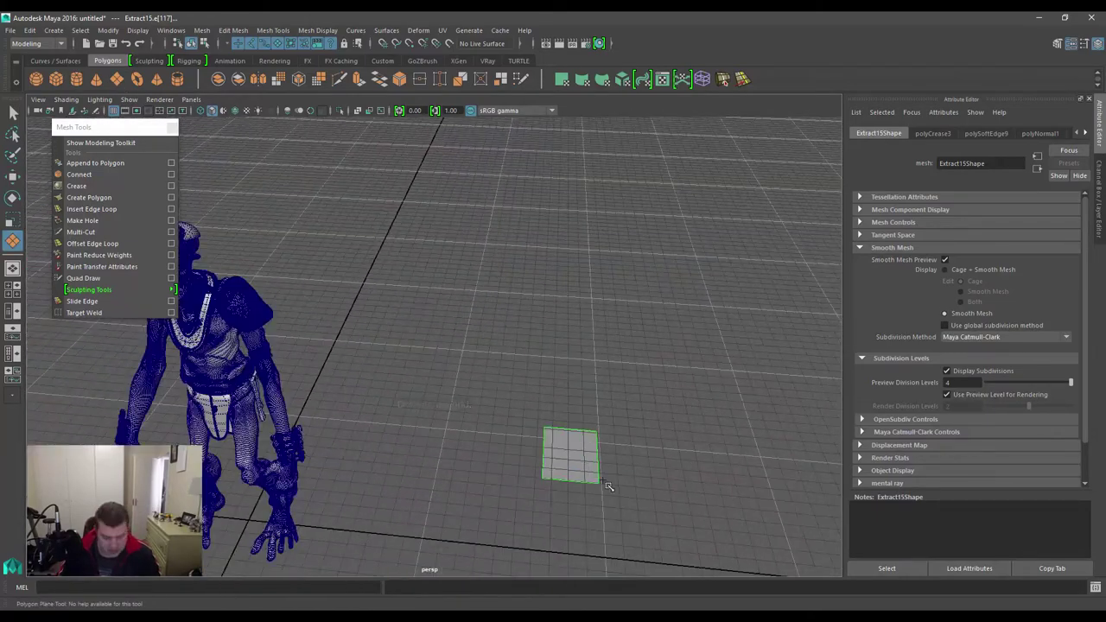
pyautogui.press('w')
pyautogui.press('f')
# - Extrude one side edge of the plane straight up into a vertical wall
pyautogui.rightClick(451, 242)
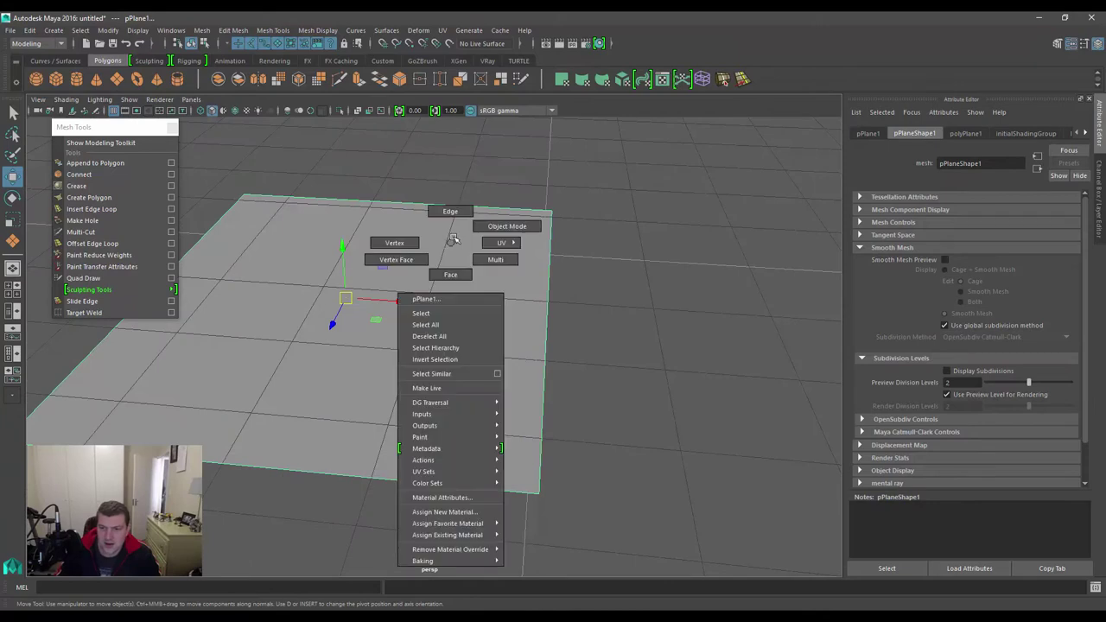
pyautogui.click(450, 211)
pyautogui.click(546, 320)
pyautogui.keyDown('alt'); pyautogui.moveTo(506, 306); pyautogui.dragTo(600, 280); pyautogui.keyUp('alt')
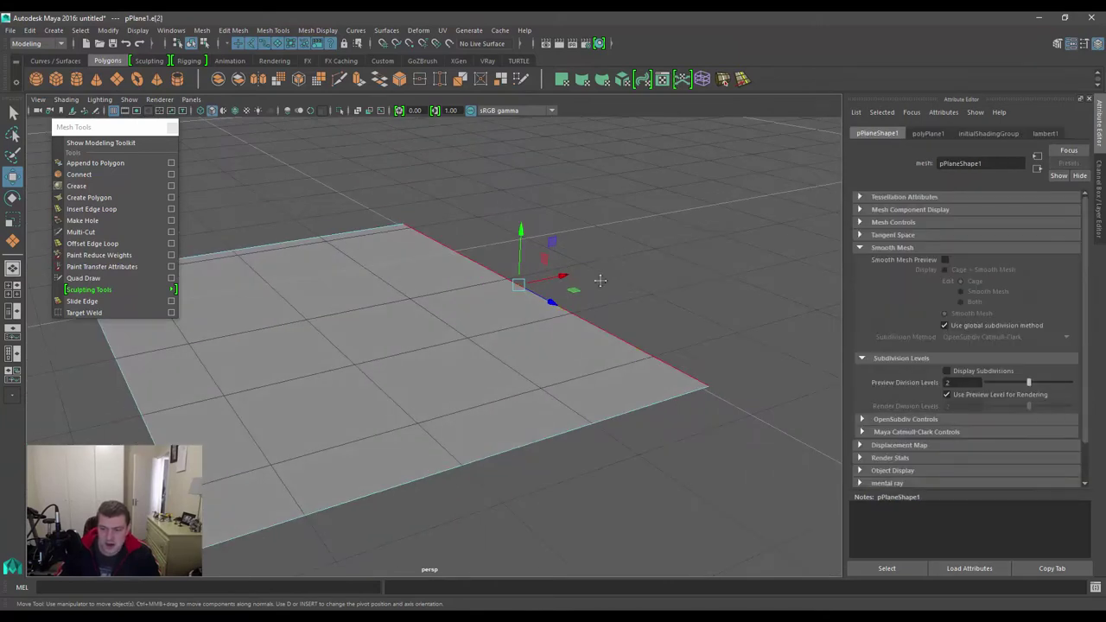
pyautogui.keyDown('alt'); pyautogui.moveTo(600, 281); pyautogui.dragTo(553, 306, button='middle'); pyautogui.keyUp('alt')
pyautogui.hotkey('ctrl', 'e')
pyautogui.moveTo(472, 262); pyautogui.dragTo(548, 329)
# - Extrude the wall's top edge horizontally away from the plane to form a raised step
pyautogui.hotkey('ctrl', 'e')
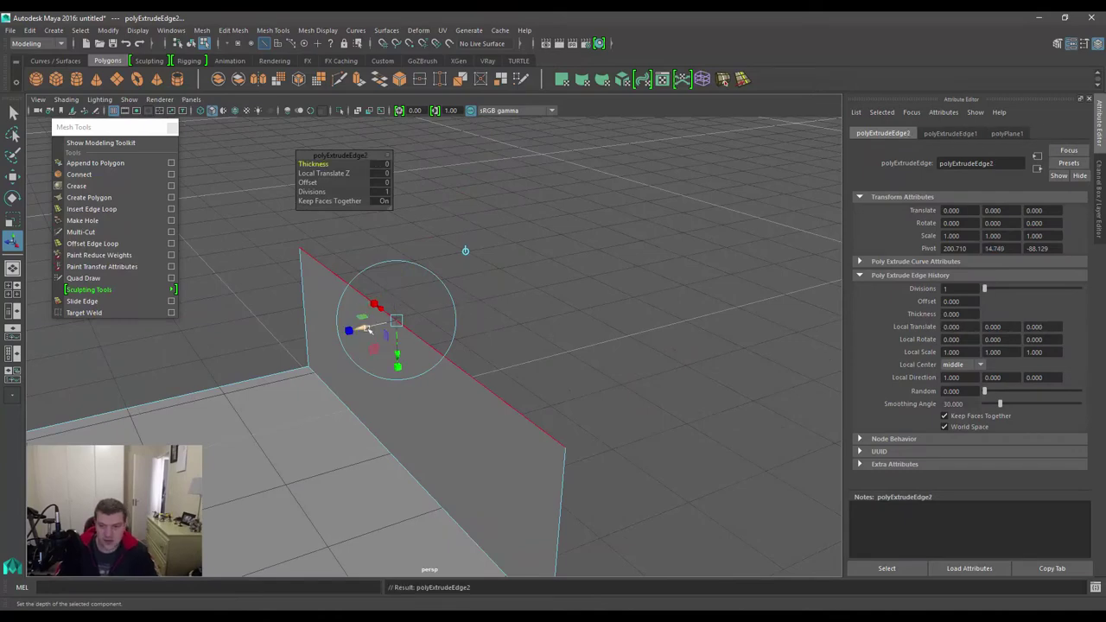
pyautogui.moveTo(368, 331); pyautogui.dragTo(624, 273)
pyautogui.keyDown('alt'); pyautogui.moveTo(609, 278); pyautogui.dragTo(588, 250); pyautogui.keyUp('alt')
pyautogui.keyDown('alt'); pyautogui.moveTo(519, 226); pyautogui.dragTo(395, 307); pyautogui.keyUp('alt')
# - Select the raised step's upper corner edge and show the mesh in smooth preview with its subdivisions displayed
pyautogui.click(424, 272)
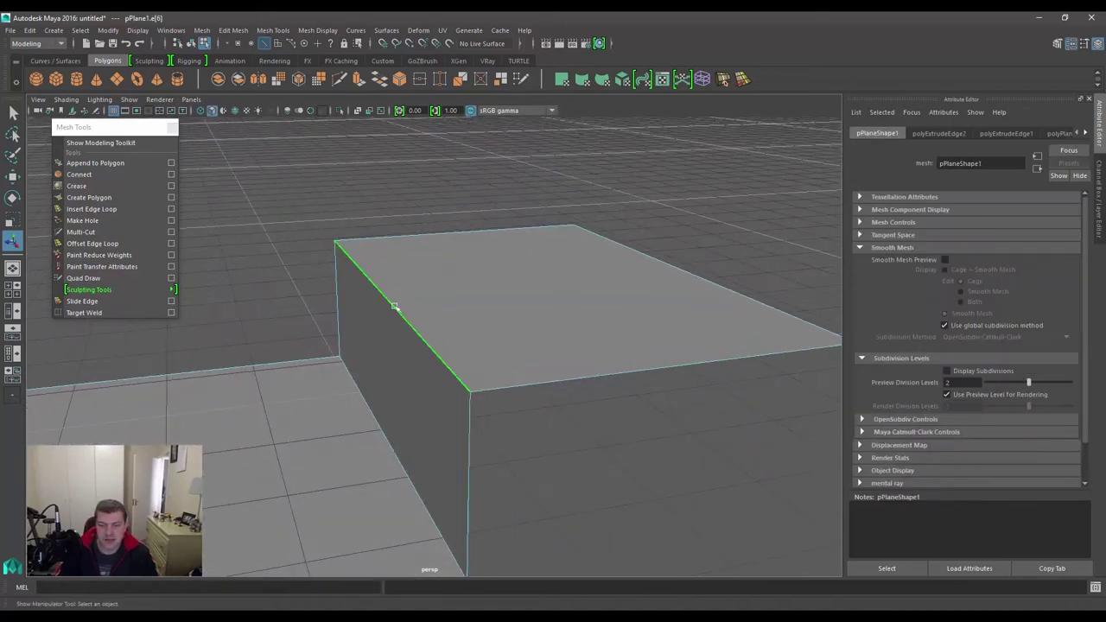
pyautogui.press('3')
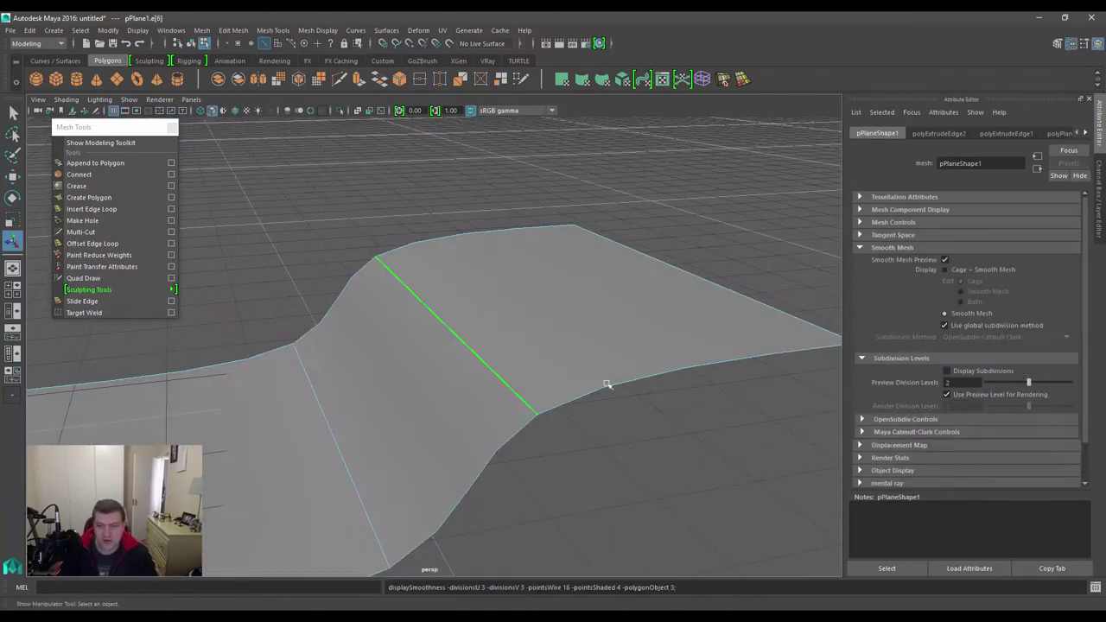
pyautogui.keyDown('alt'); pyautogui.moveTo(608, 385); pyautogui.dragTo(484, 372); pyautogui.keyUp('alt')
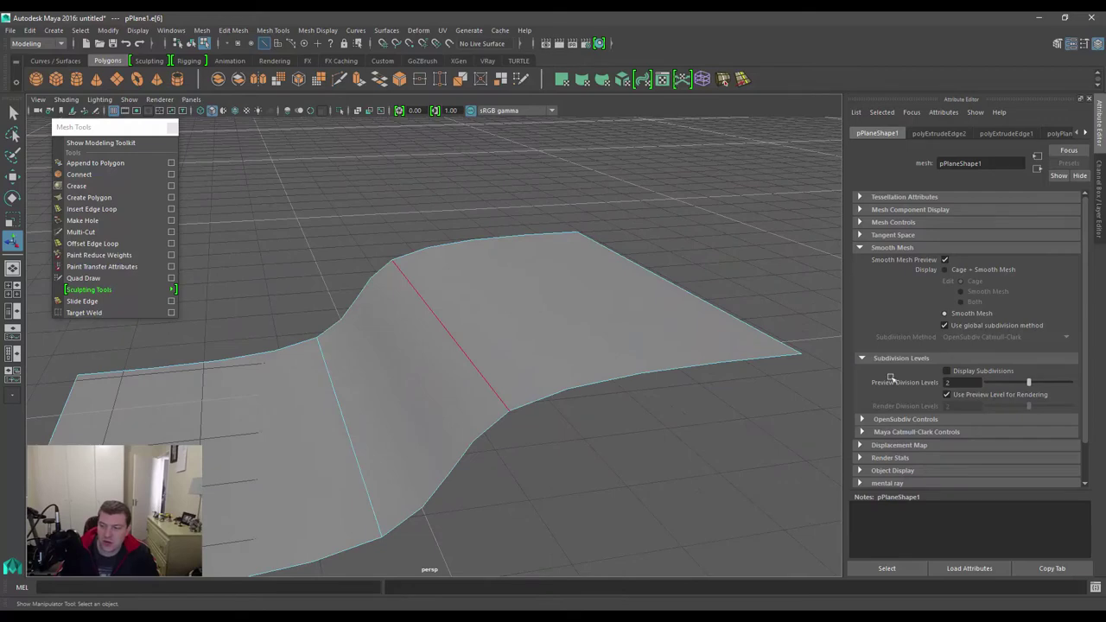
pyautogui.click(949, 373)
pyautogui.keyDown('alt'); pyautogui.moveTo(325, 277); pyautogui.dragTo(329, 350); pyautogui.keyUp('alt')
pyautogui.keyDown('alt'); pyautogui.moveTo(532, 444); pyautogui.dragTo(429, 343); pyautogui.keyUp('alt')
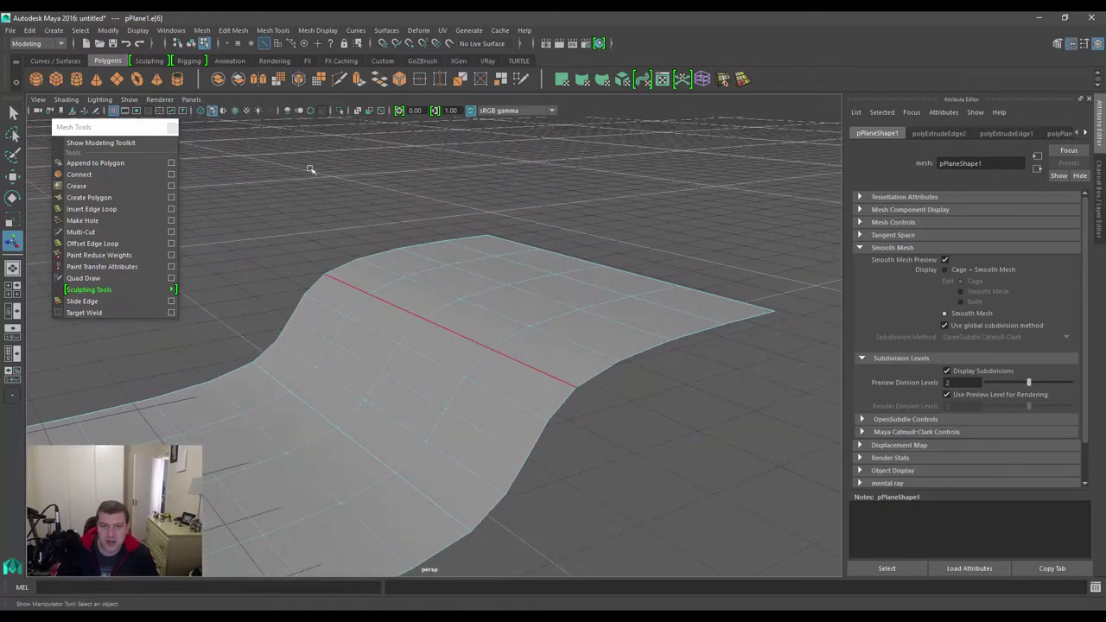
# - Try a crease on the step's upper corner edge and undo it
pyautogui.keyDown('shift'); pyautogui.rightClick(371, 166); pyautogui.keyUp('shift')
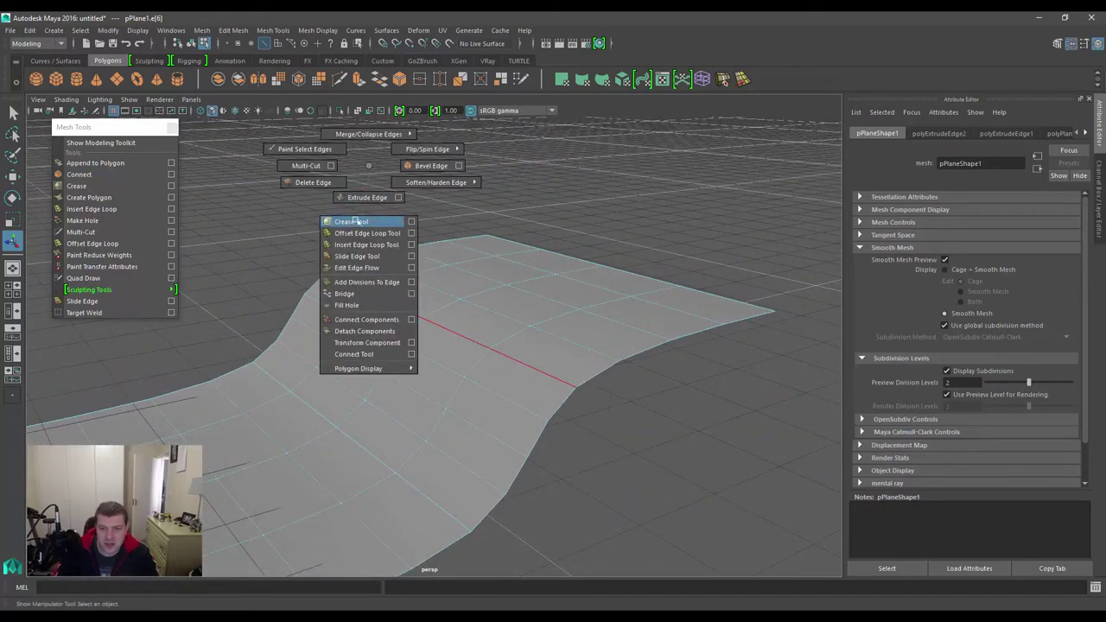
pyautogui.keyDown('shift'); pyautogui.moveTo(357, 221); pyautogui.dragTo(358, 223, button='right'); pyautogui.keyUp('shift')
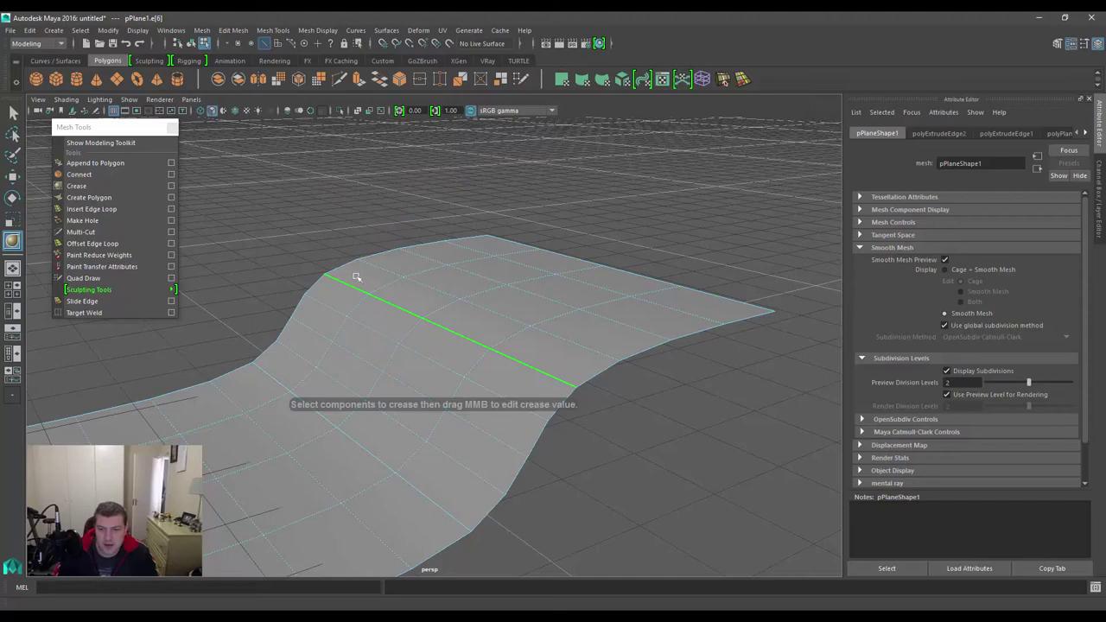
pyautogui.moveTo(358, 276); pyautogui.dragTo(580, 252, button='middle')
pyautogui.keyDown('alt'); pyautogui.moveTo(580, 251); pyautogui.dragTo(437, 283); pyautogui.keyUp('alt')
pyautogui.hotkey('ctrl', 'z')
pyautogui.hotkey('ctrl', 'z')
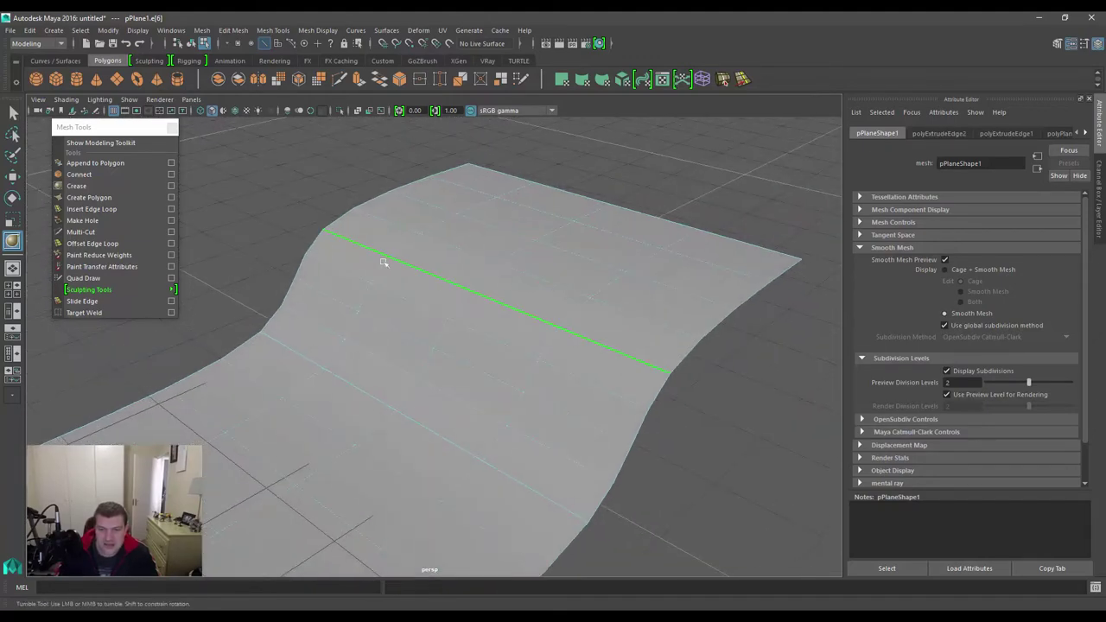
# - Crease the single vertex at one end of the step's upper corner edge into a sharp point
pyautogui.moveTo(334, 233); pyautogui.dragTo(278, 233, button='right')
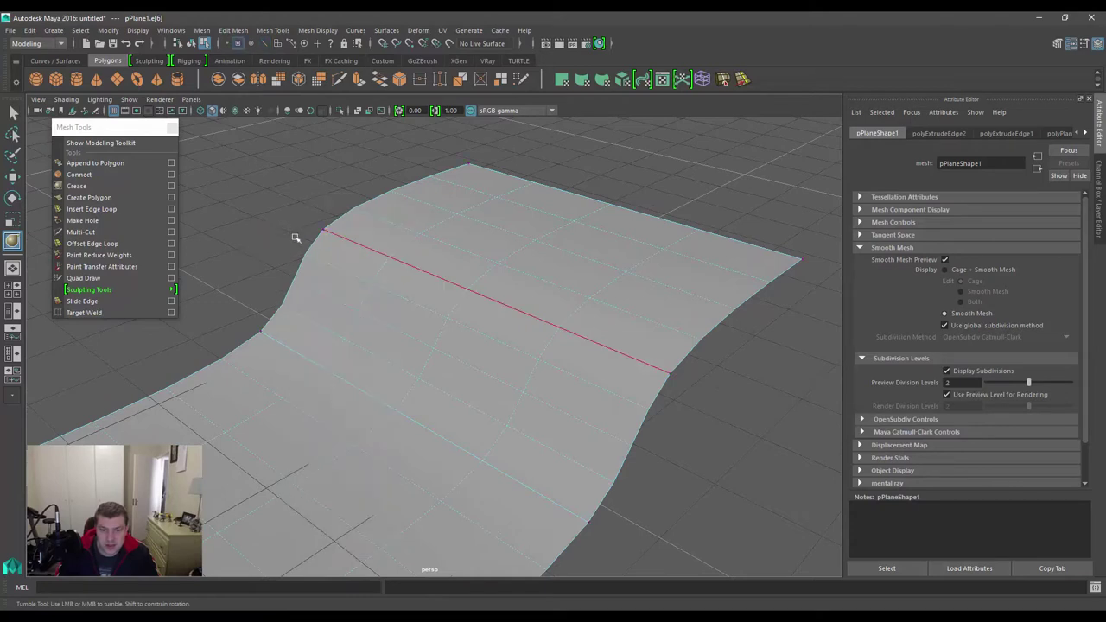
pyautogui.press('w')
pyautogui.moveTo(307, 219); pyautogui.dragTo(338, 238)
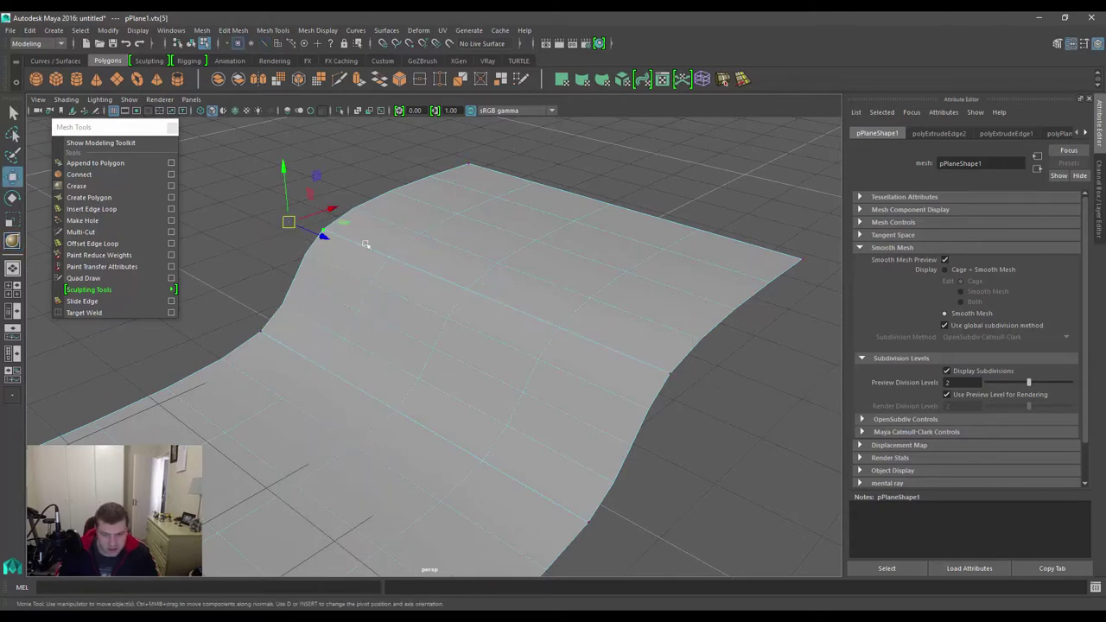
pyautogui.keyDown('shift'); pyautogui.moveTo(375, 236); pyautogui.dragTo(370, 292, button='right'); pyautogui.keyUp('shift')
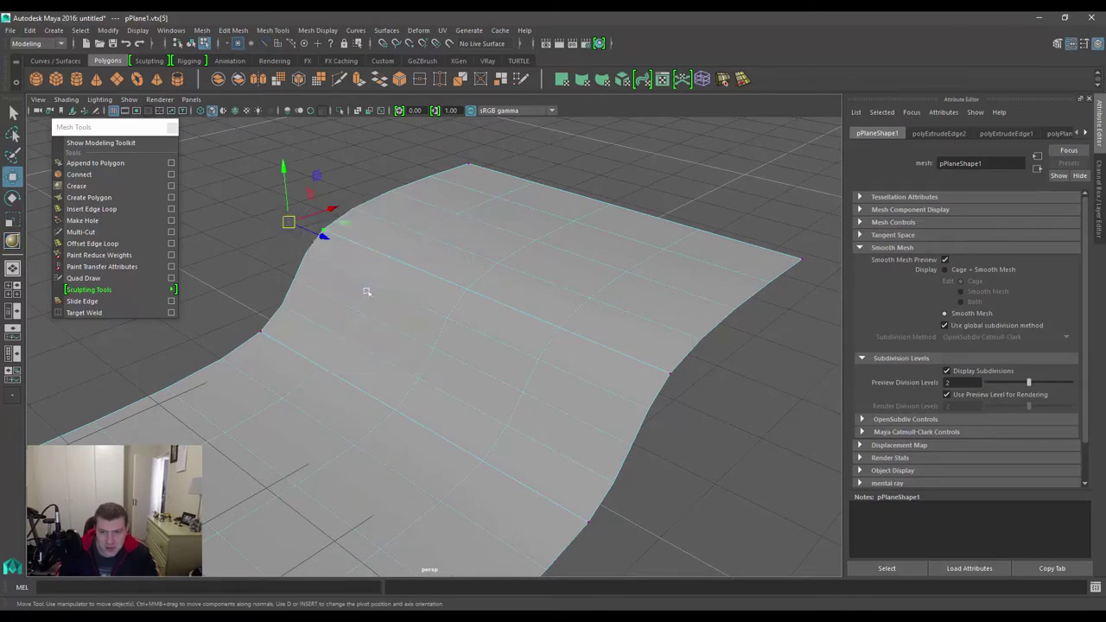
pyautogui.moveTo(462, 248); pyautogui.dragTo(830, 234, button='middle')
pyautogui.keyDown('alt'); pyautogui.moveTo(548, 259); pyautogui.dragTo(479, 309); pyautogui.keyUp('alt')
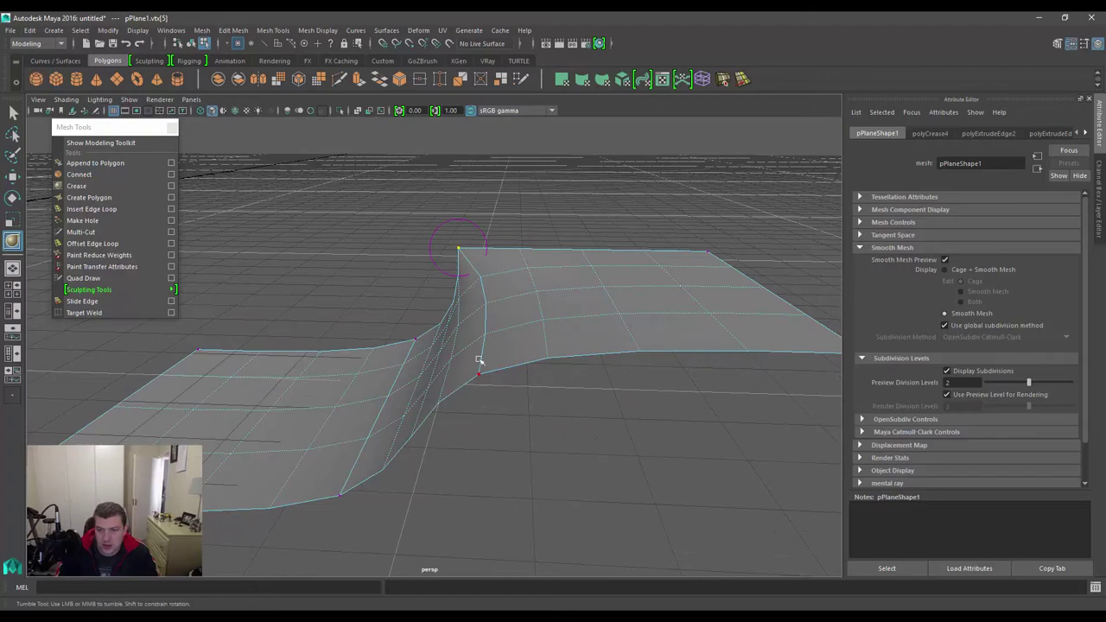
pyautogui.keyDown('alt'); pyautogui.moveTo(470, 344); pyautogui.dragTo(492, 363); pyautogui.keyUp('alt')
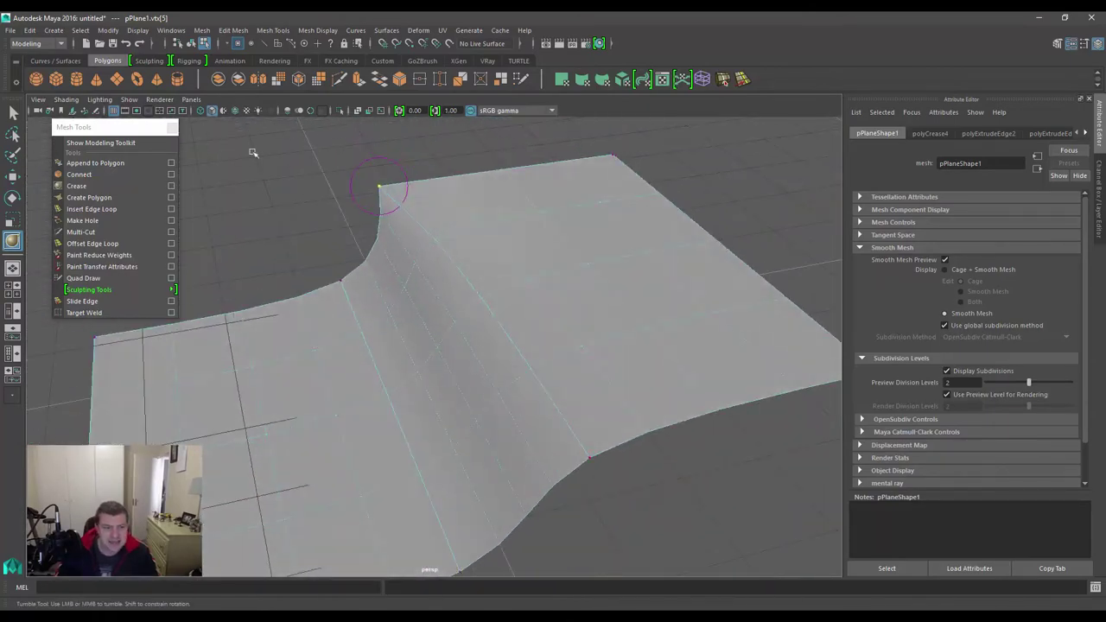
# - Open the Crease Tool's settings and set its mode to Relative
pyautogui.click(170, 187)
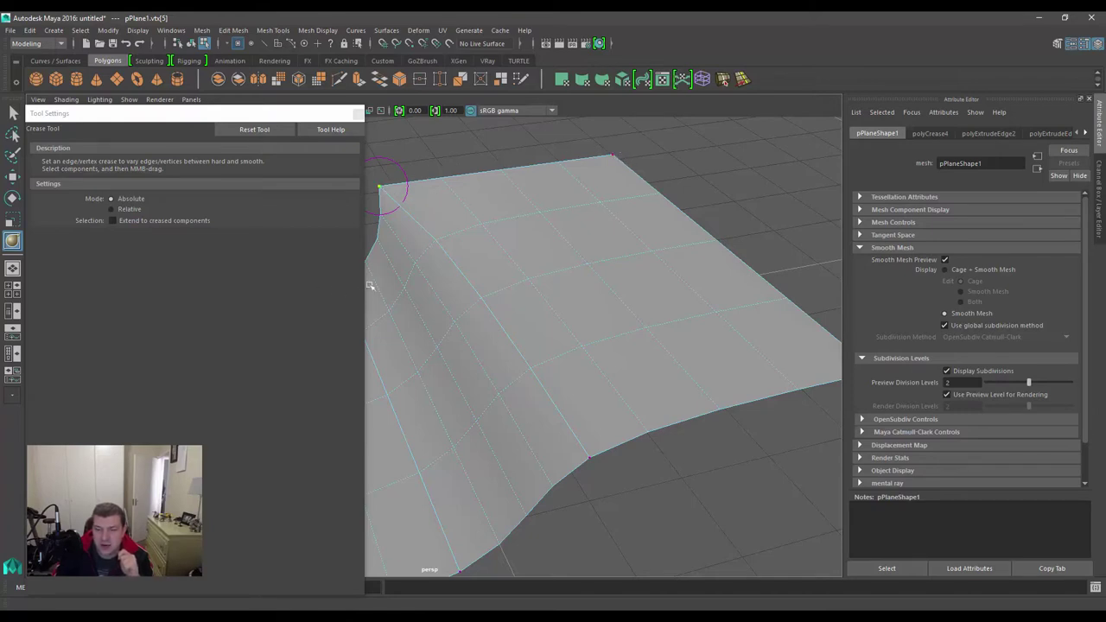
pyautogui.click(121, 210)
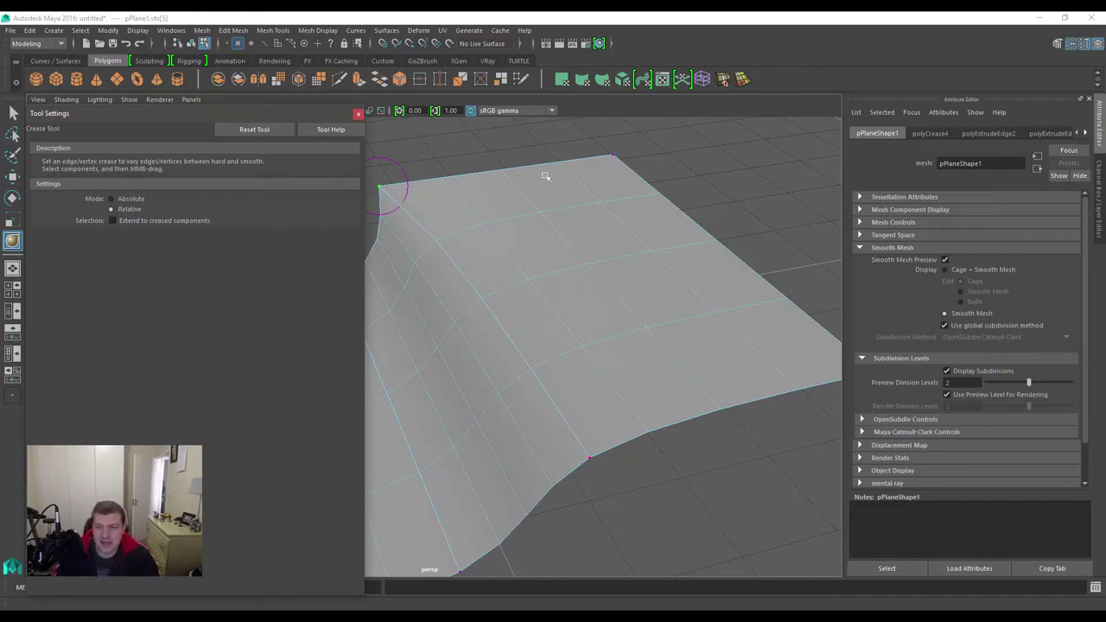
pyautogui.keyDown('alt'); pyautogui.moveTo(431, 212); pyautogui.dragTo(508, 175, button='middle'); pyautogui.keyUp('alt')
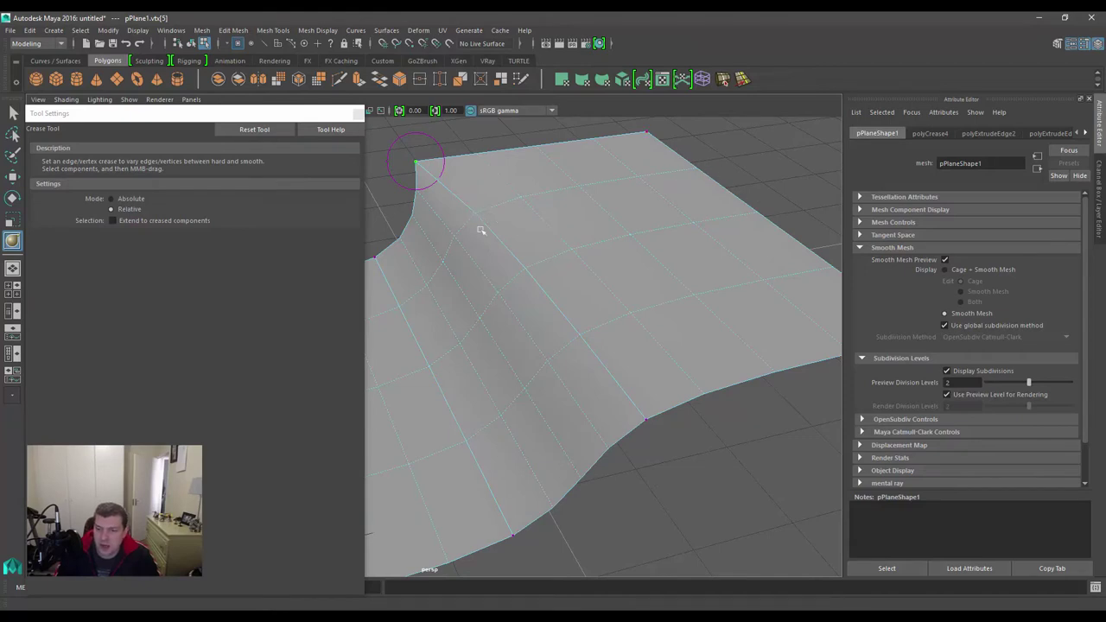
pyautogui.keyDown('alt'); pyautogui.moveTo(482, 231); pyautogui.dragTo(566, 197); pyautogui.keyUp('alt')
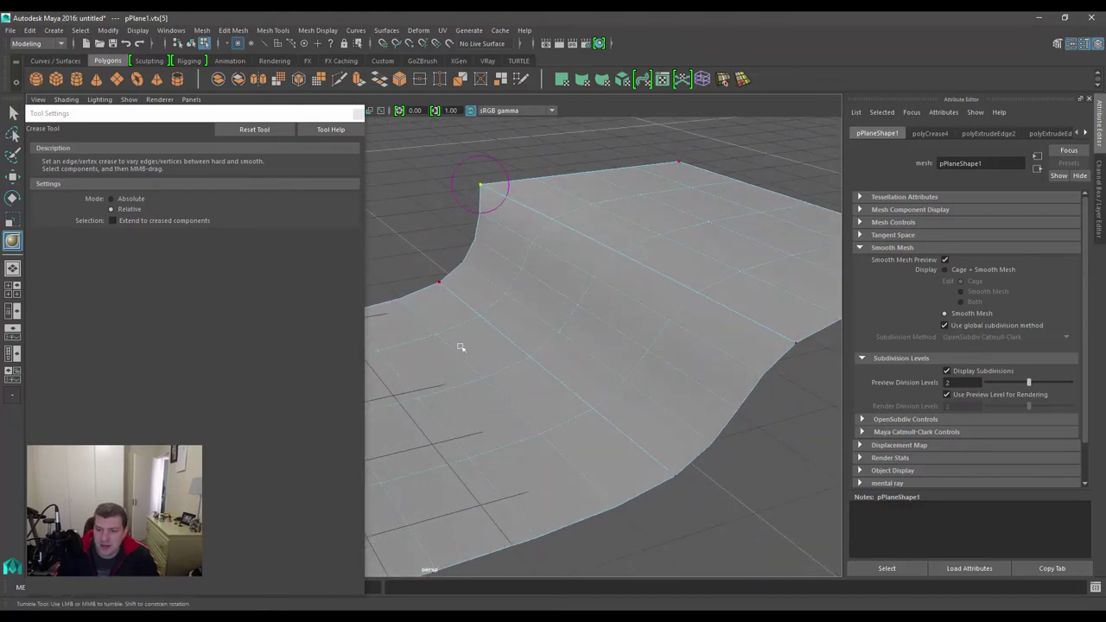
pyautogui.keyDown('alt'); pyautogui.moveTo(522, 268); pyautogui.dragTo(489, 256, button='middle'); pyautogui.keyUp('alt')
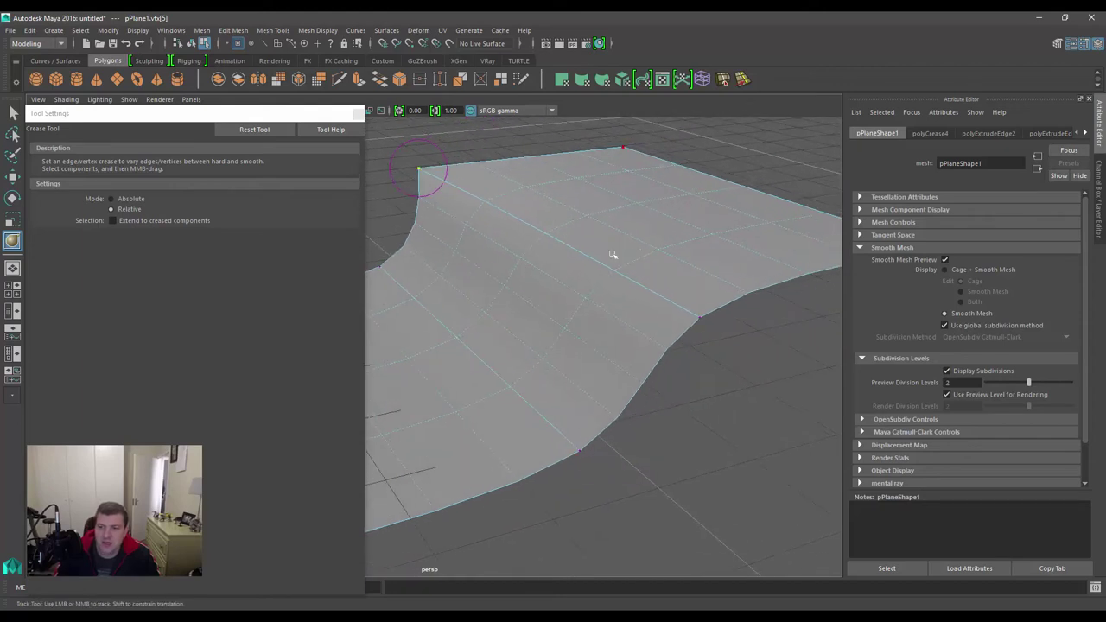